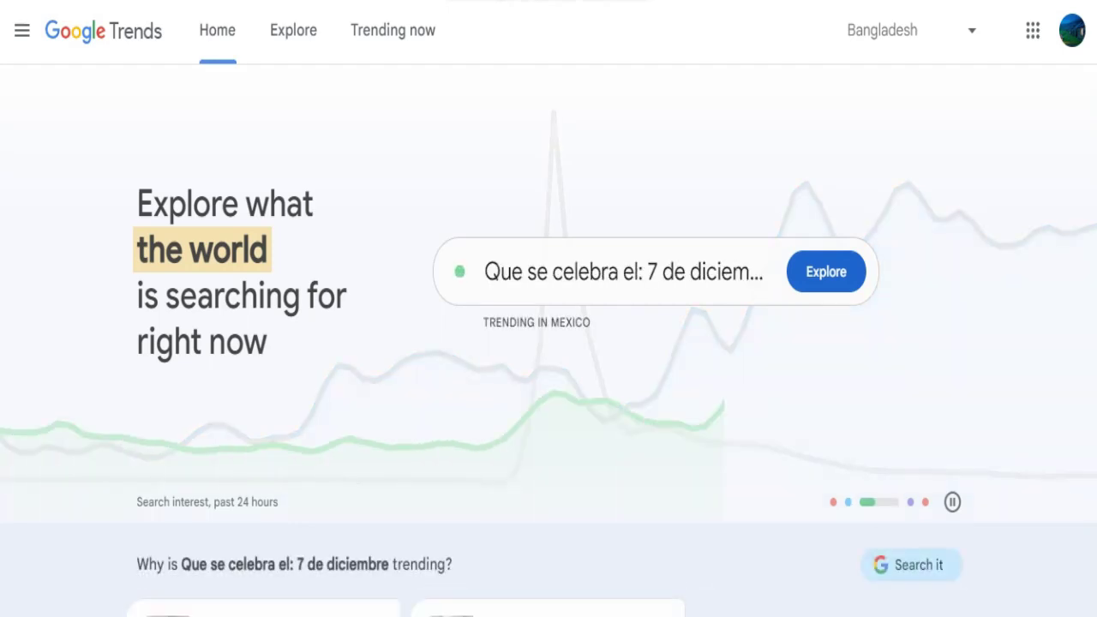
- Scroll through the current Bangladesh daily trending searches list
{"action": "scroll", "coordinate": [549, 343], "scroll_direction": "down", "scroll_amount": 3}
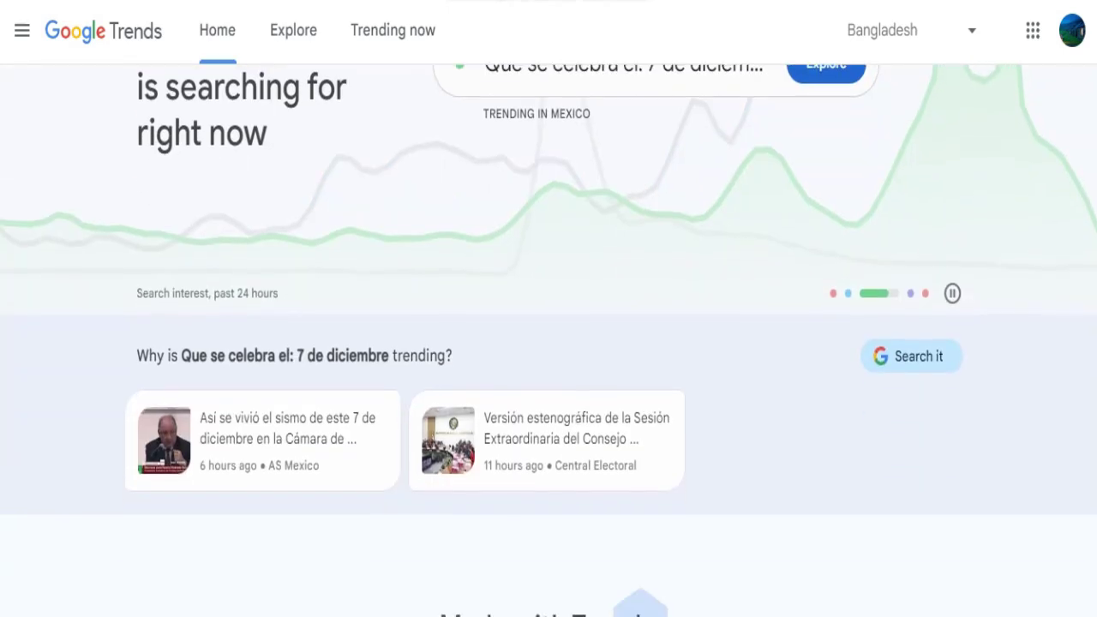
{"action": "scroll", "coordinate": [548, 342], "scroll_direction": "down", "scroll_amount": 6}
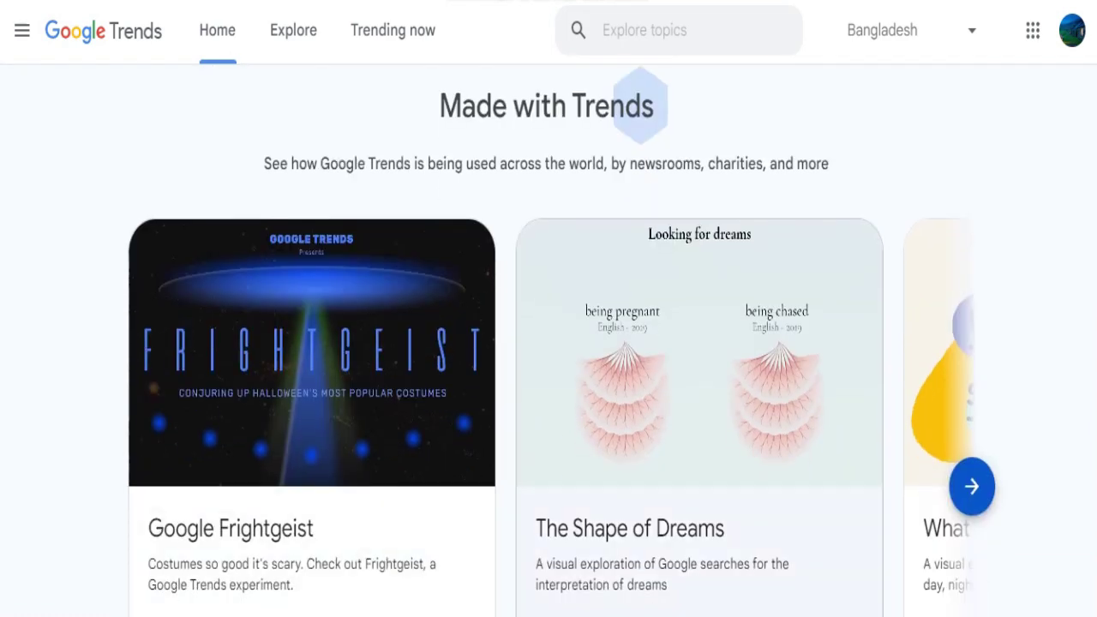
{"action": "scroll", "coordinate": [549, 343], "scroll_direction": "down", "scroll_amount": 6}
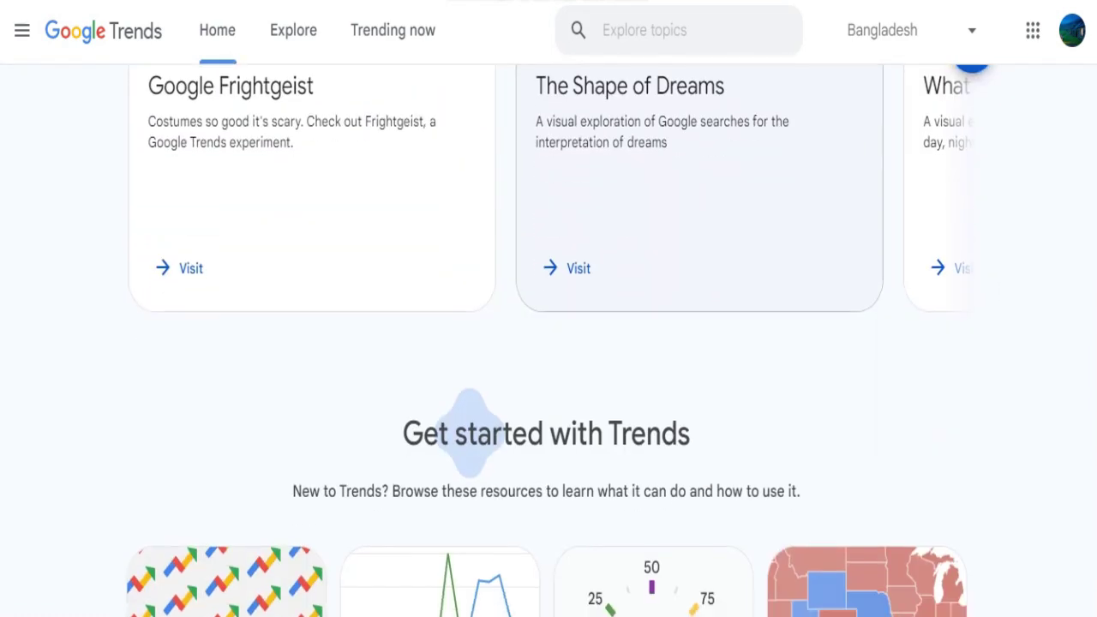
{"action": "scroll", "coordinate": [549, 343], "scroll_direction": "down", "scroll_amount": 5}
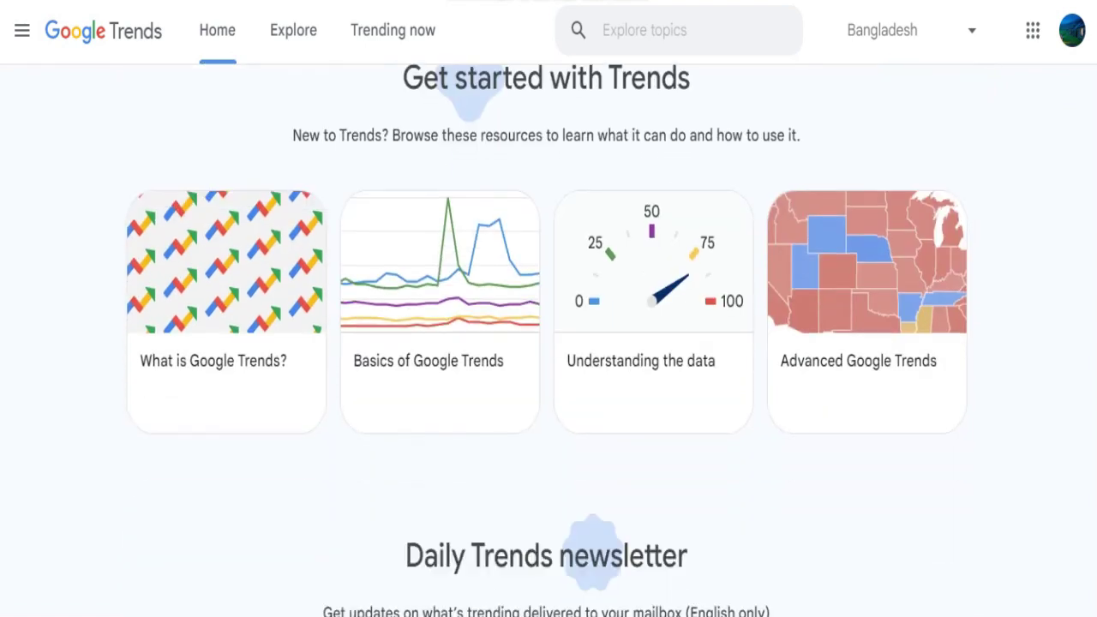
{"action": "scroll", "coordinate": [549, 343], "scroll_direction": "down", "scroll_amount": 2}
{"action": "scroll", "coordinate": [548, 342], "scroll_direction": "up", "scroll_amount": 15}
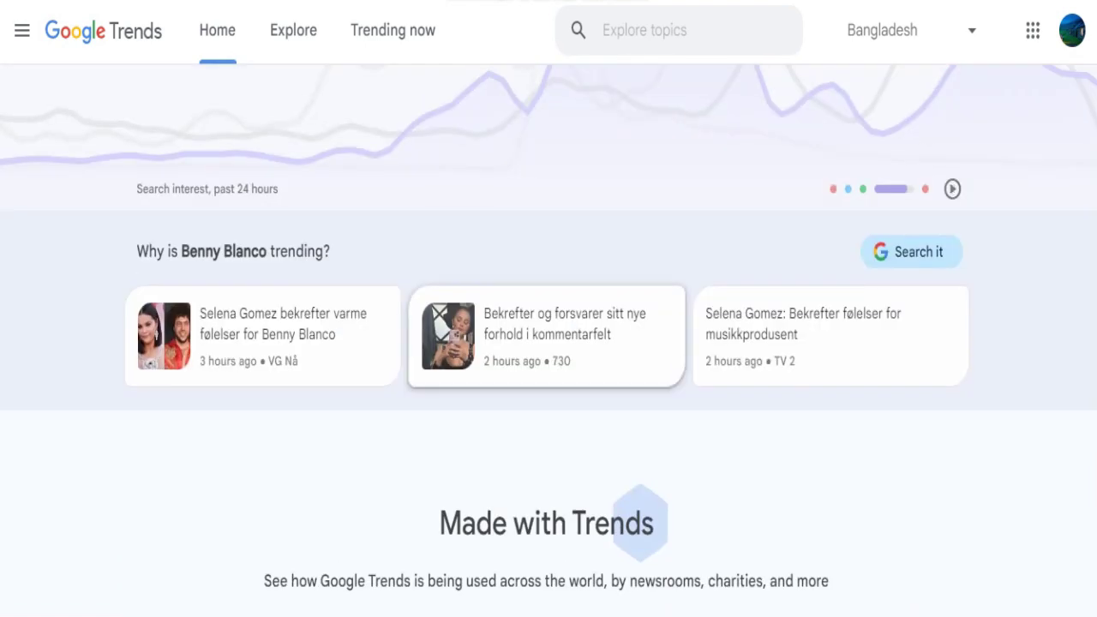
{"action": "scroll", "coordinate": [549, 343], "scroll_direction": "up", "scroll_amount": 4}
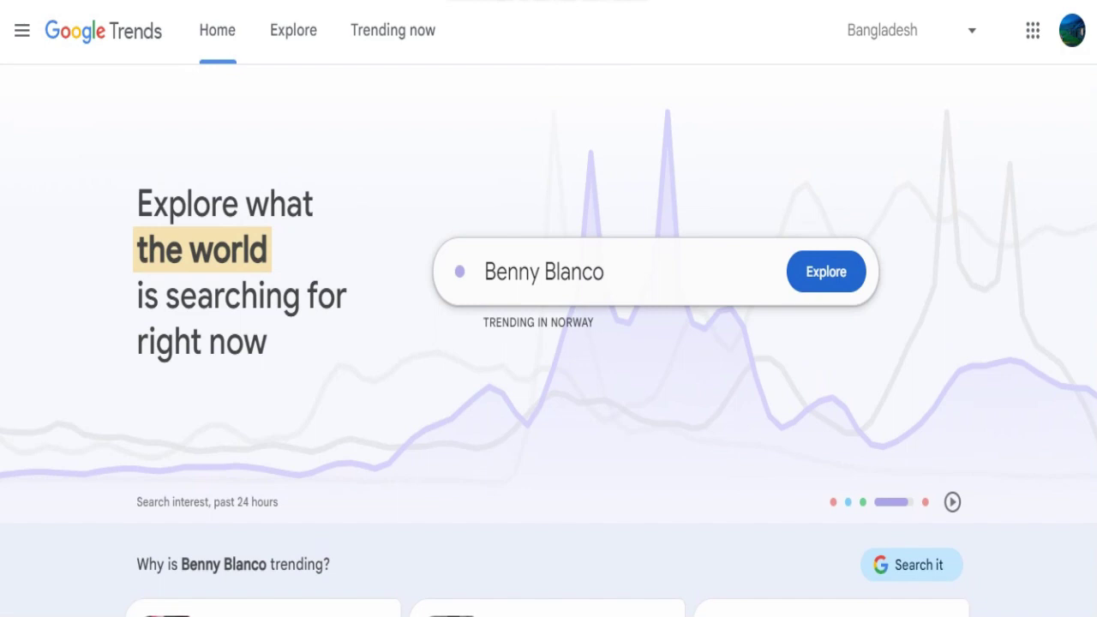
{"action": "left_click", "coordinate": [544, 272]}
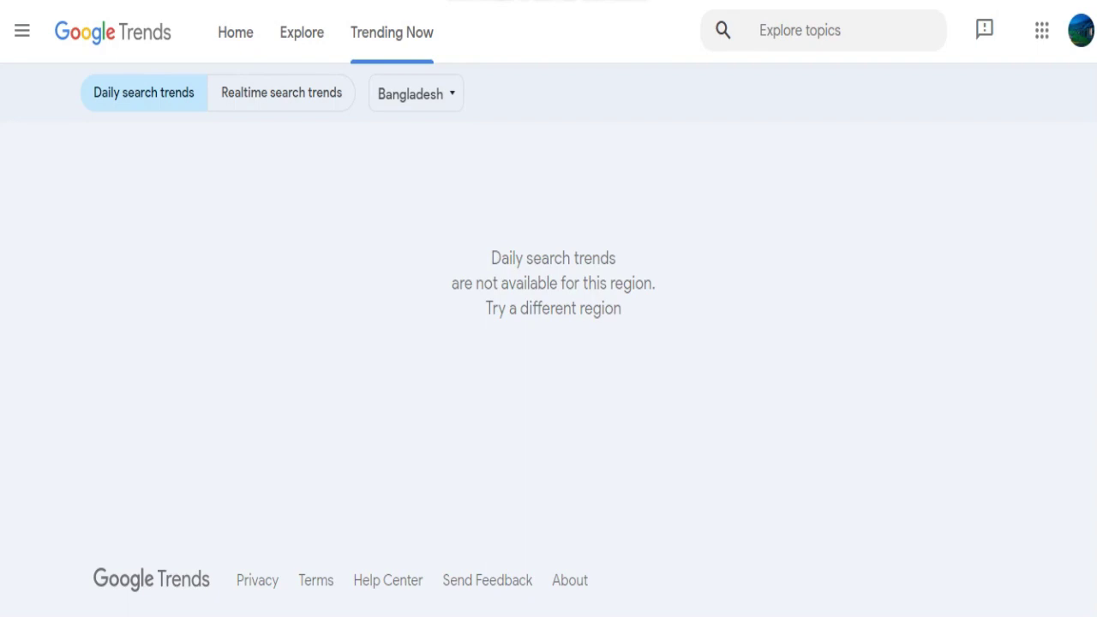
- Switch the region to United States and review the December 7, 2023 trends led by Steelers
{"action": "left_click", "coordinate": [415, 93]}
{"action": "scroll", "coordinate": [420, 291], "scroll_direction": "down", "scroll_amount": 3}
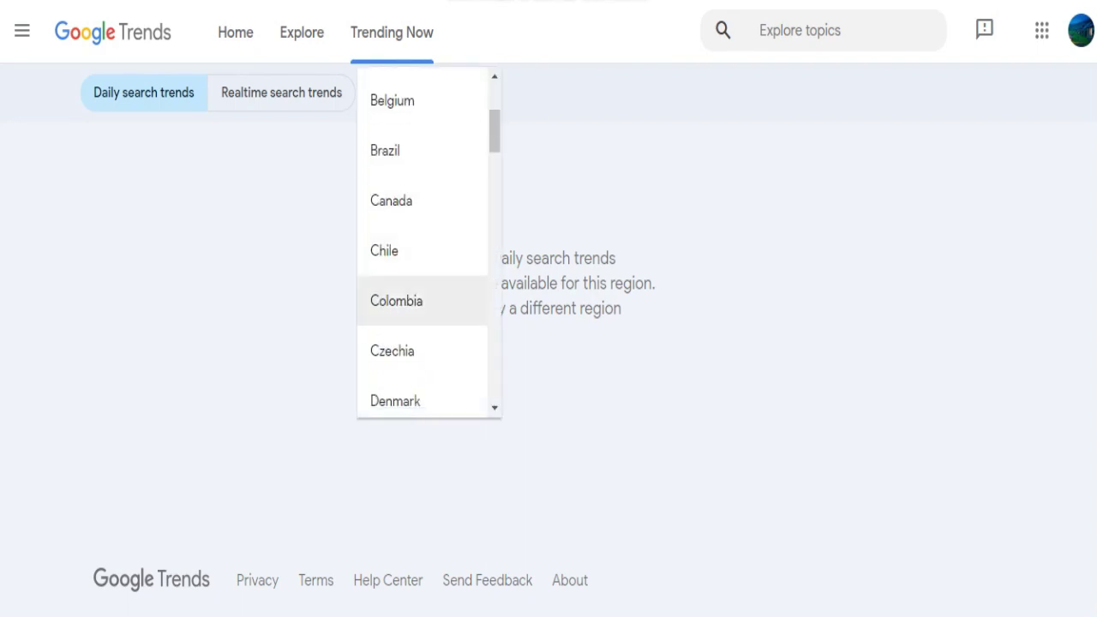
{"action": "scroll", "coordinate": [420, 301], "scroll_direction": "down", "scroll_amount": 4}
{"action": "scroll", "coordinate": [420, 336], "scroll_direction": "down", "scroll_amount": 2}
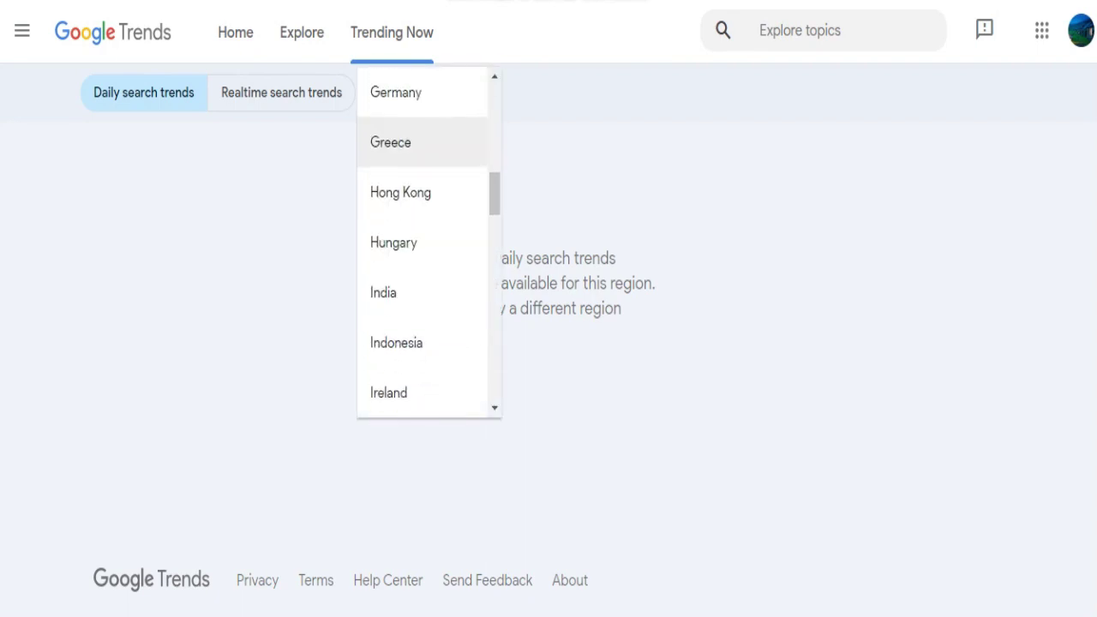
{"action": "scroll", "coordinate": [423, 240], "scroll_direction": "down", "scroll_amount": 8}
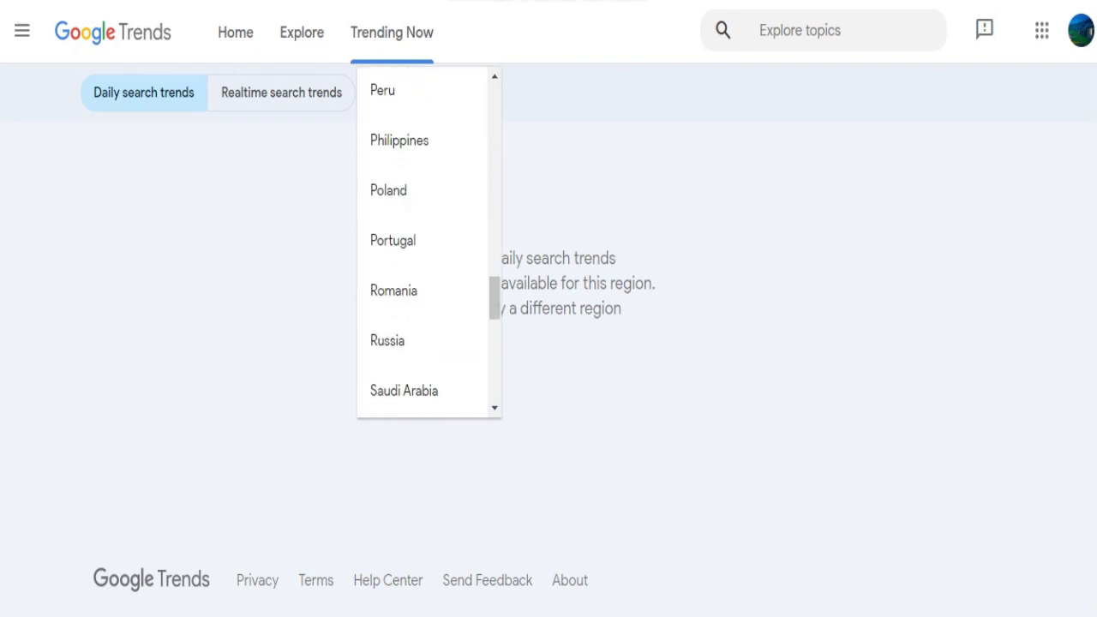
{"action": "scroll", "coordinate": [420, 321], "scroll_direction": "down", "scroll_amount": 7}
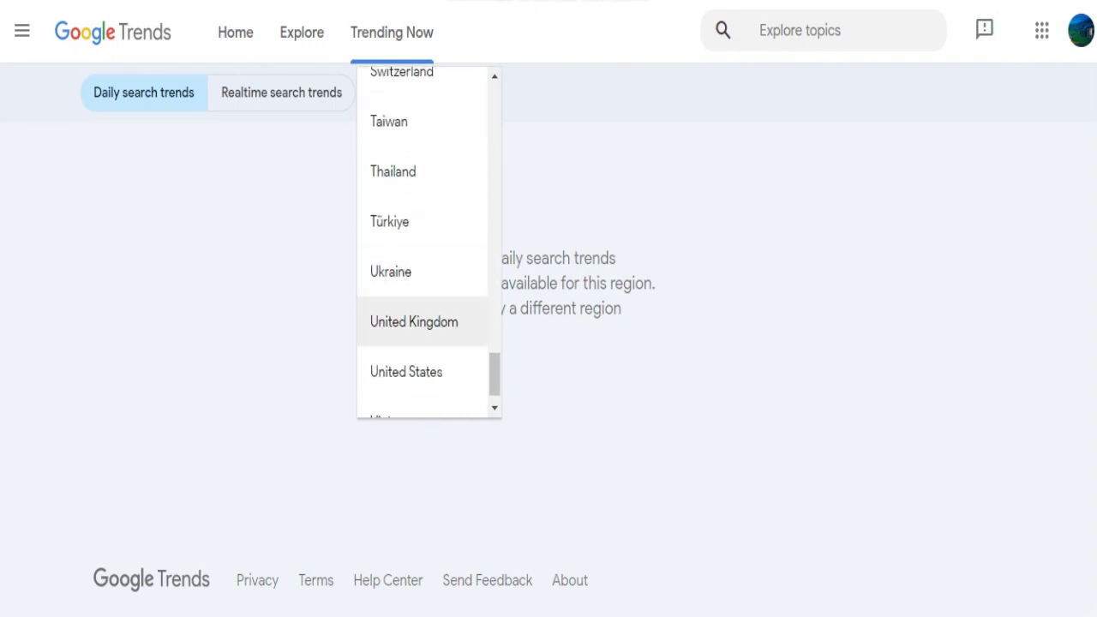
{"action": "left_click", "coordinate": [406, 371]}
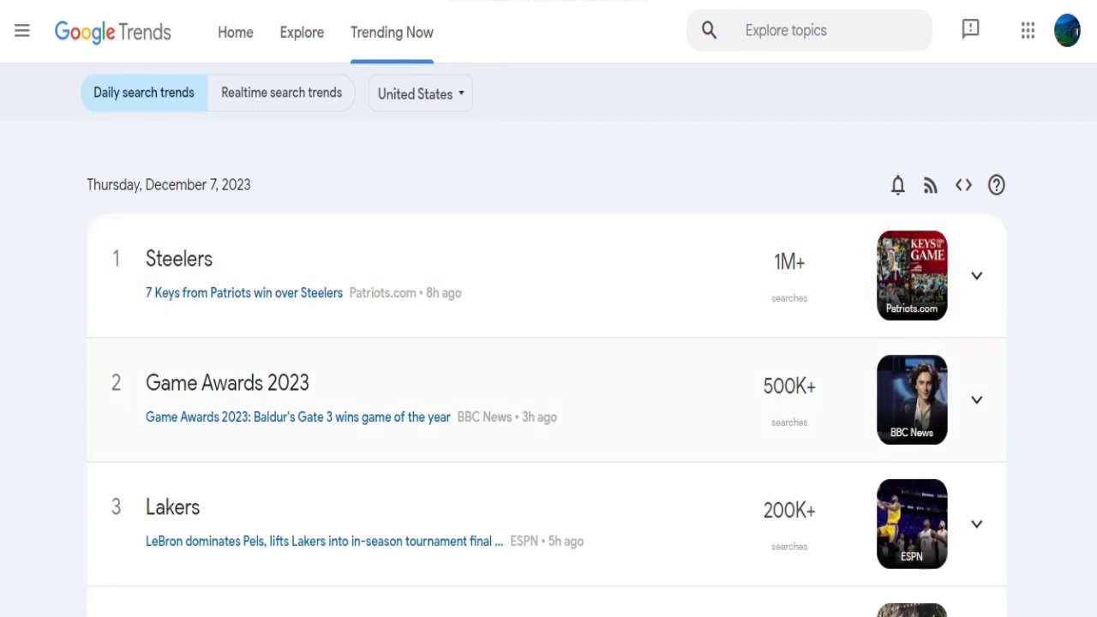
{"action": "scroll", "coordinate": [546, 368], "scroll_direction": "down", "scroll_amount": 5}
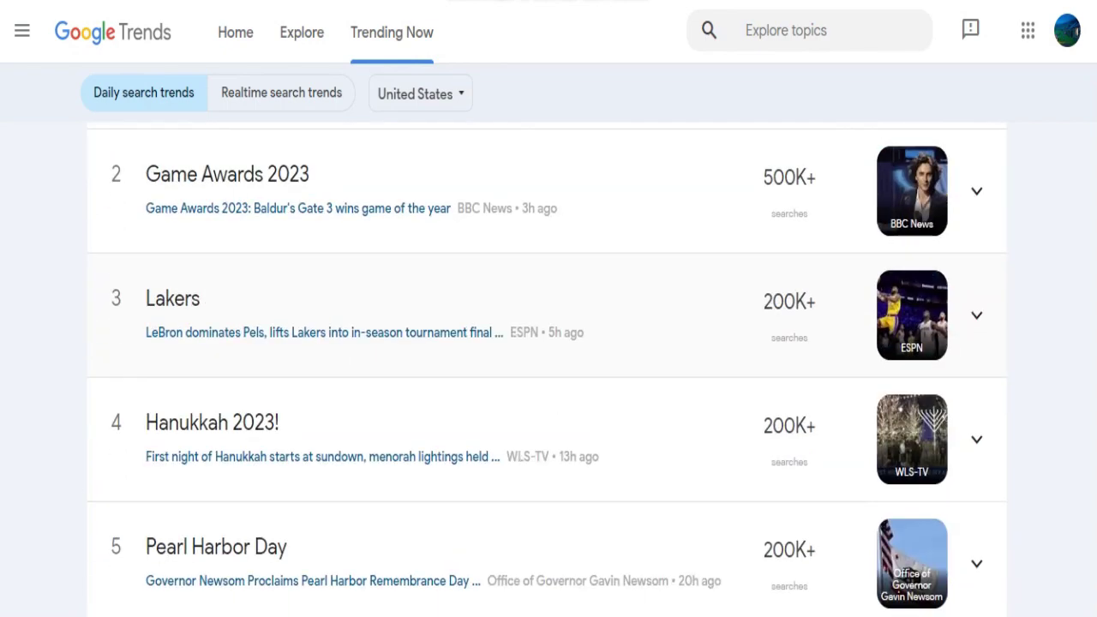
{"action": "scroll", "coordinate": [546, 369], "scroll_direction": "down", "scroll_amount": 2}
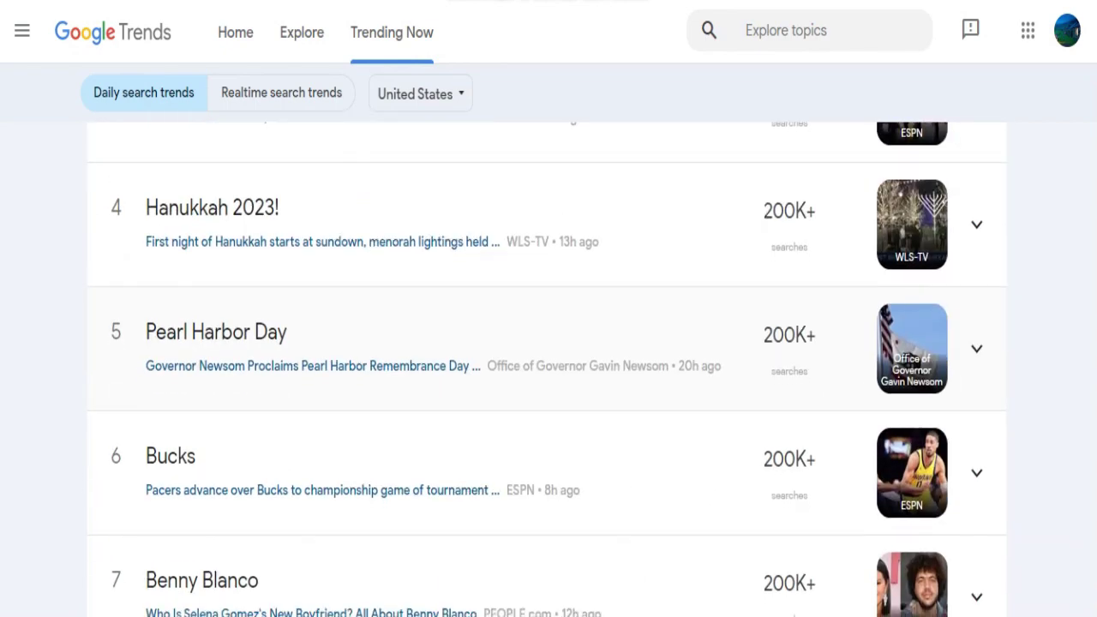
{"action": "scroll", "coordinate": [546, 369], "scroll_direction": "up", "scroll_amount": 8}
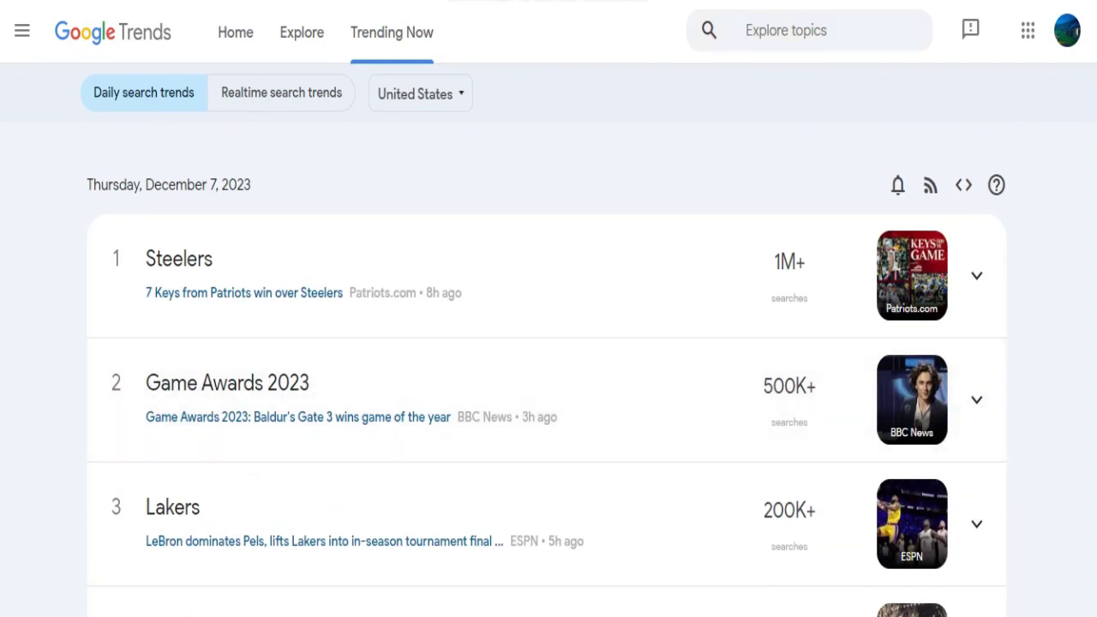
- Search 'christmas', explore the Christmas tree topic chart, glance at Trending Now and return
{"action": "left_click", "coordinate": [786, 30]}
{"action": "type", "text": "chris"}
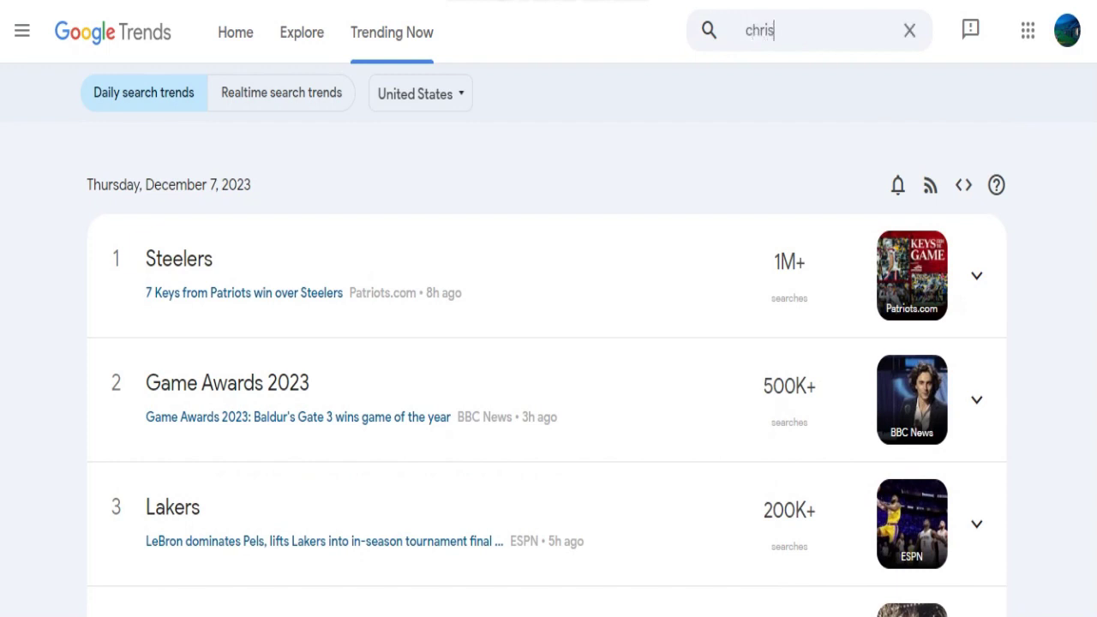
{"action": "type", "text": "tmas"}
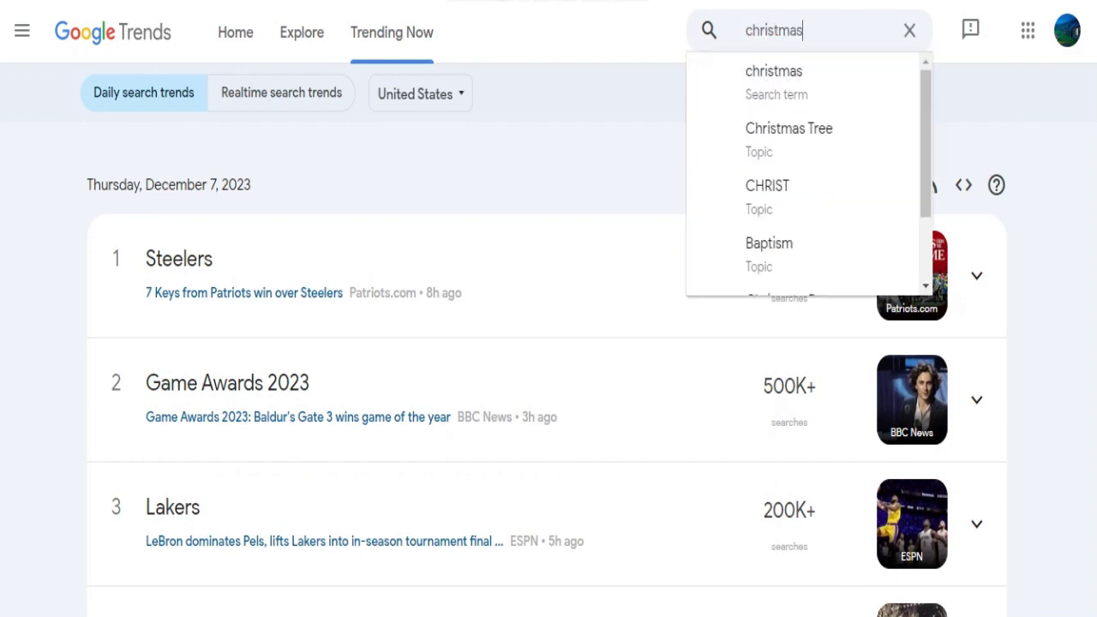
{"action": "left_click", "coordinate": [789, 137]}
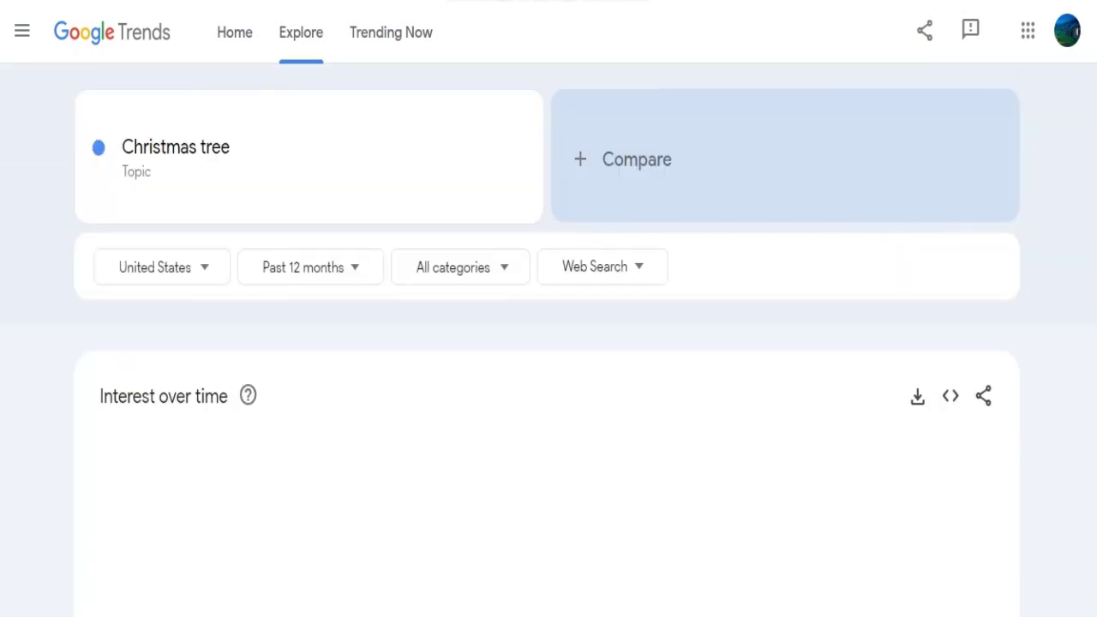
{"action": "scroll", "coordinate": [548, 343], "scroll_direction": "down", "scroll_amount": 3}
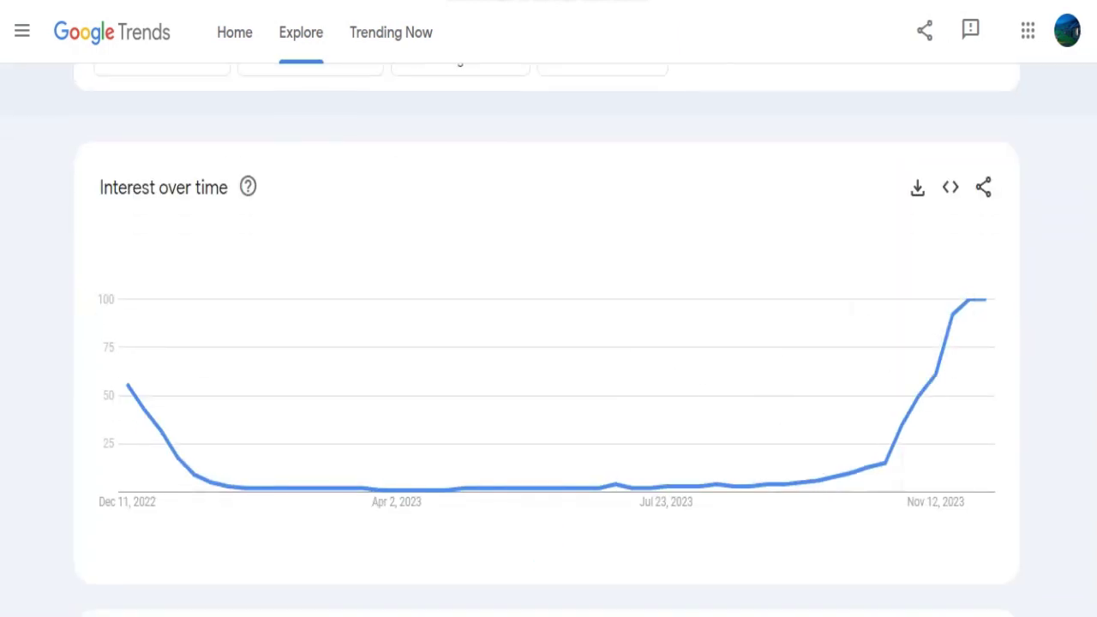
{"action": "scroll", "coordinate": [411, 492], "scroll_direction": "up", "scroll_amount": 2}
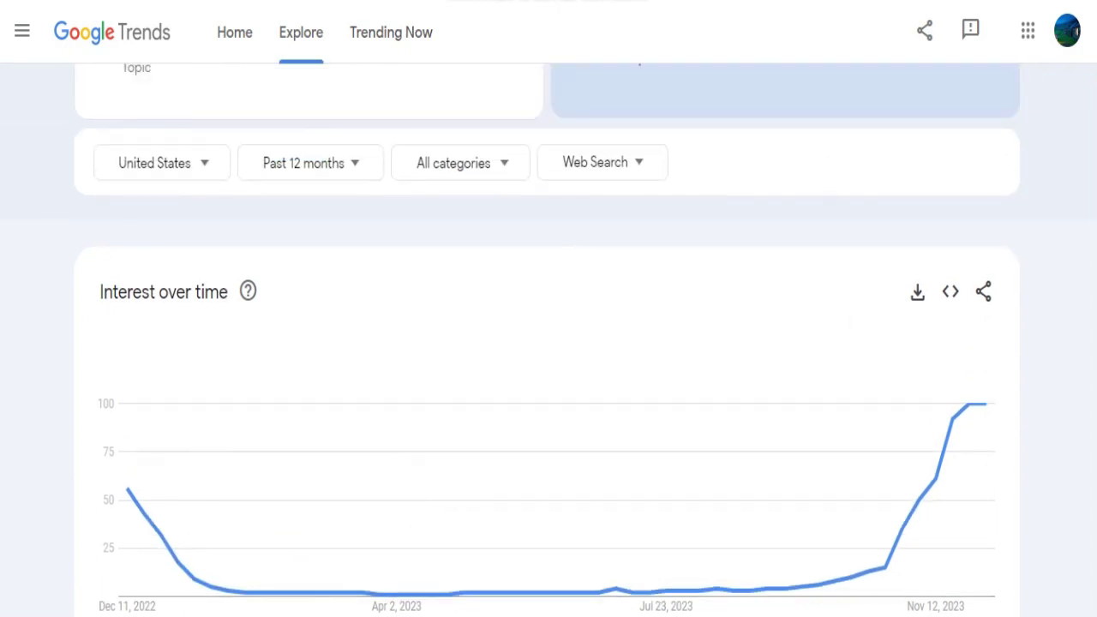
{"action": "left_click", "coordinate": [391, 32]}
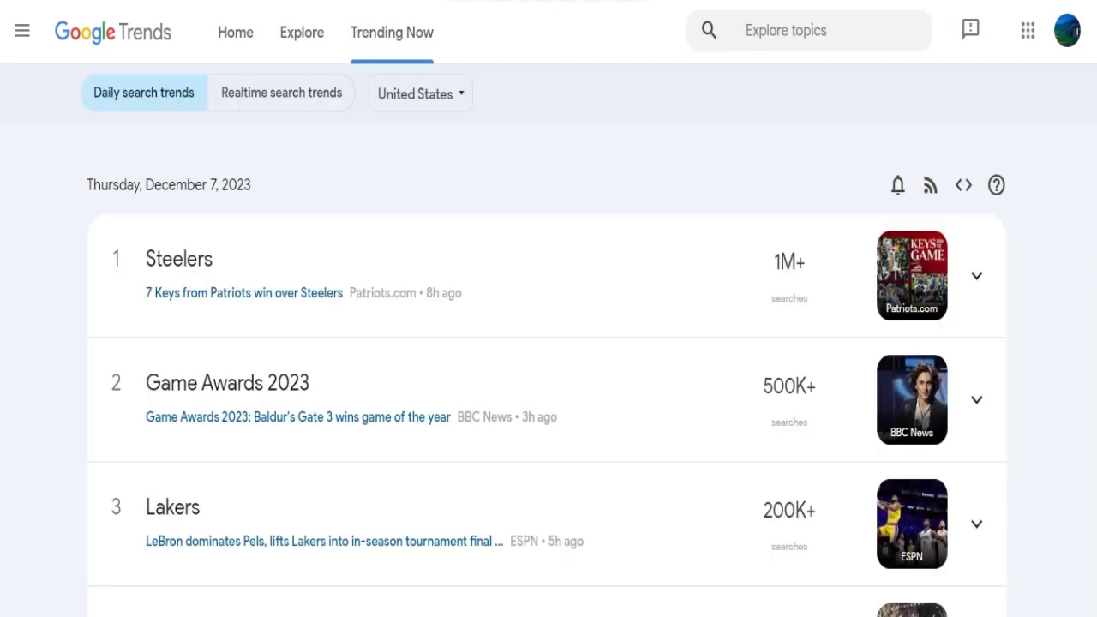
{"action": "key", "text": "alt+Left"}
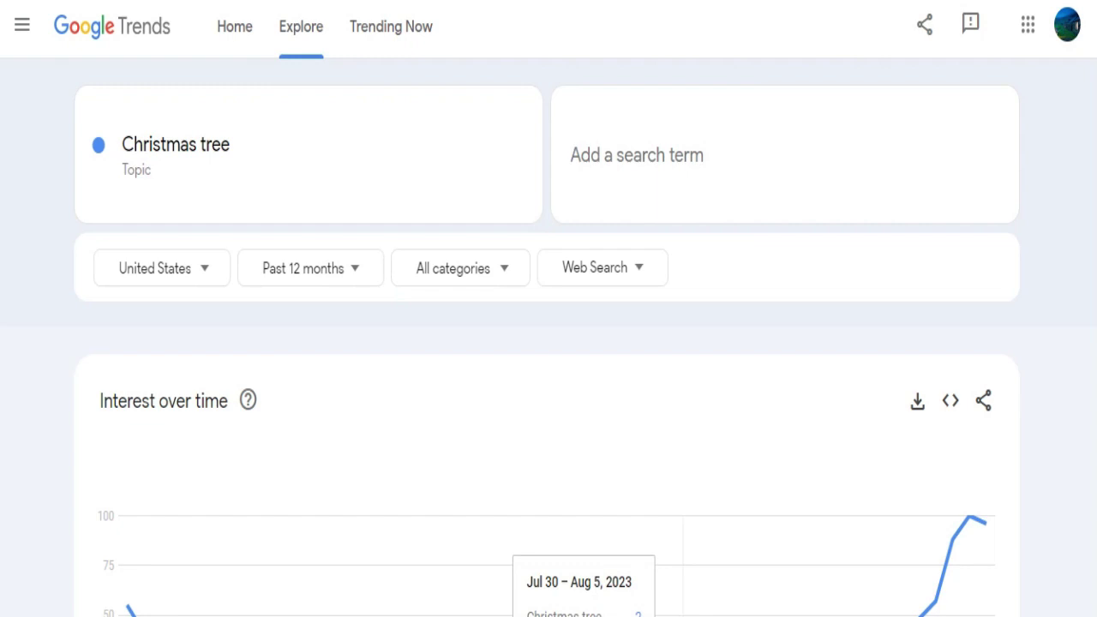
{"action": "type", "text": "hallo"}
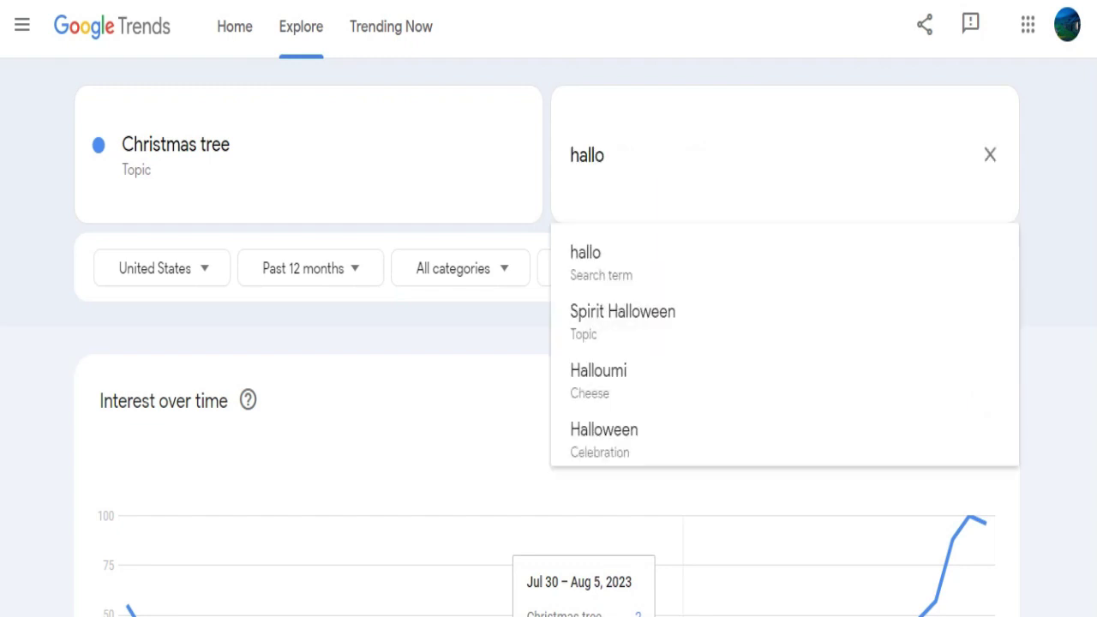
{"action": "key", "text": "Down"}
{"action": "key", "text": "Down"}
{"action": "key", "text": "Return"}
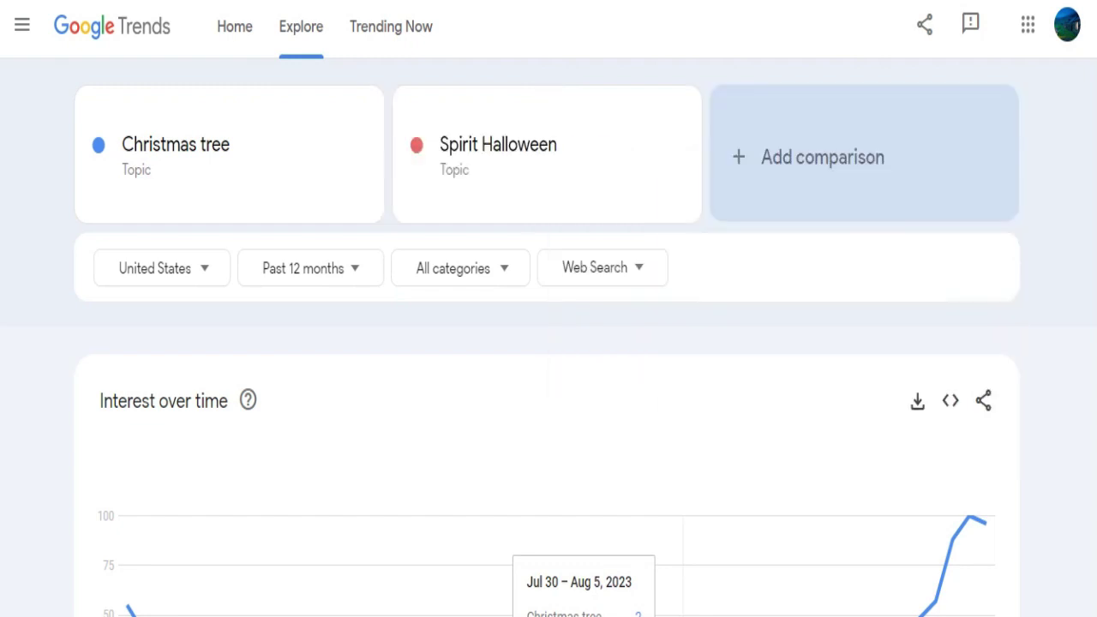
{"action": "scroll", "coordinate": [549, 343], "scroll_direction": "down", "scroll_amount": 3}
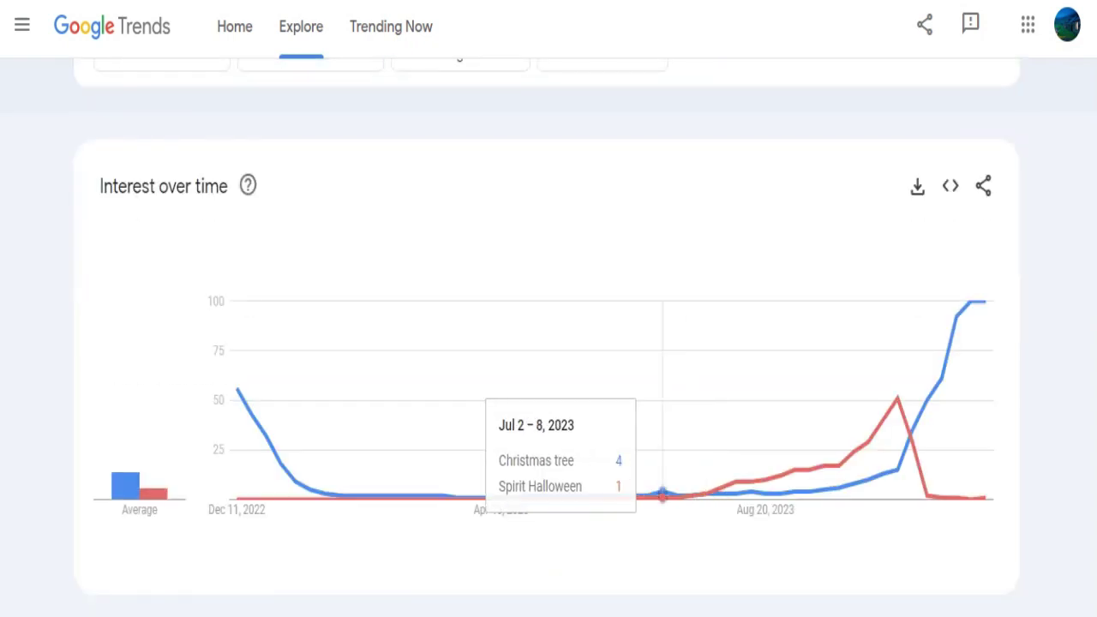
{"action": "scroll", "coordinate": [549, 342], "scroll_direction": "up", "scroll_amount": 1}
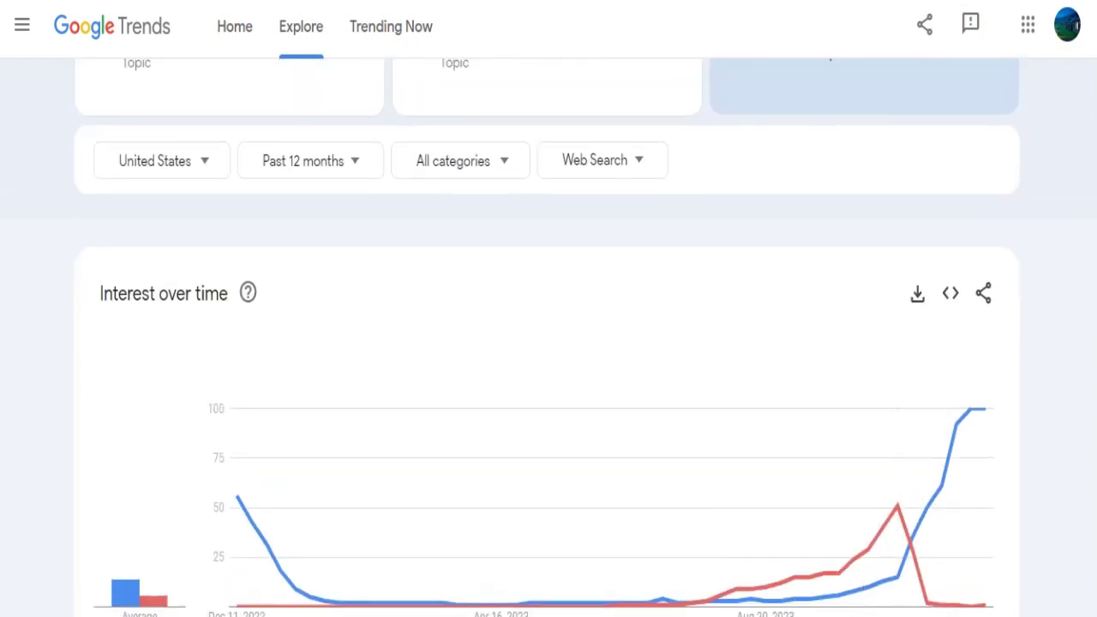
{"action": "left_click", "coordinate": [302, 160]}
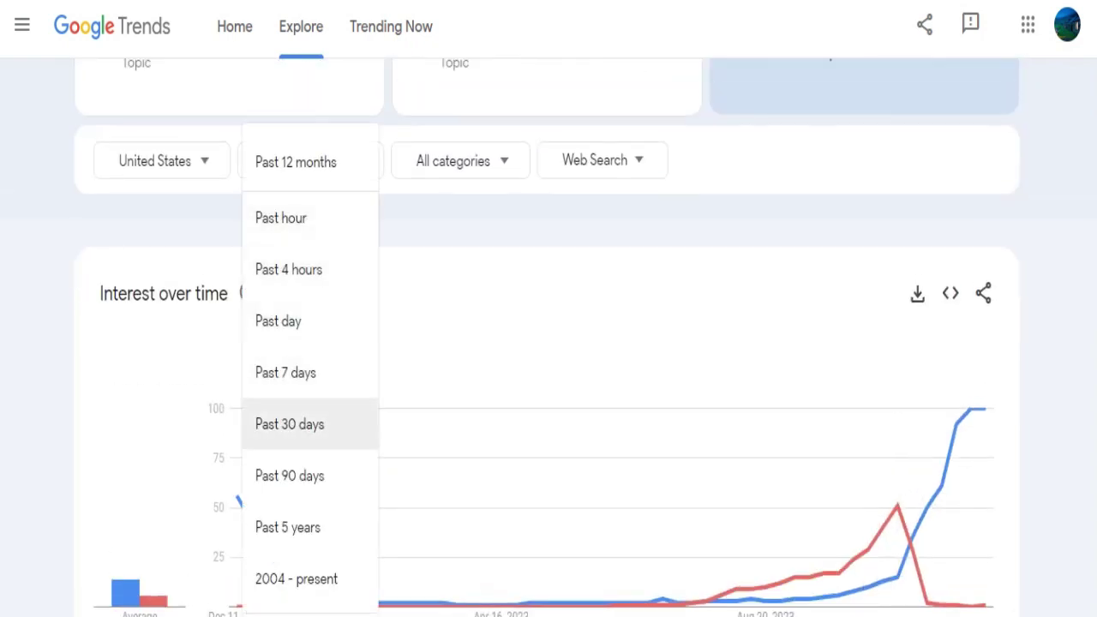
{"action": "left_click", "coordinate": [290, 423]}
{"action": "scroll", "coordinate": [548, 343], "scroll_direction": "down", "scroll_amount": 4}
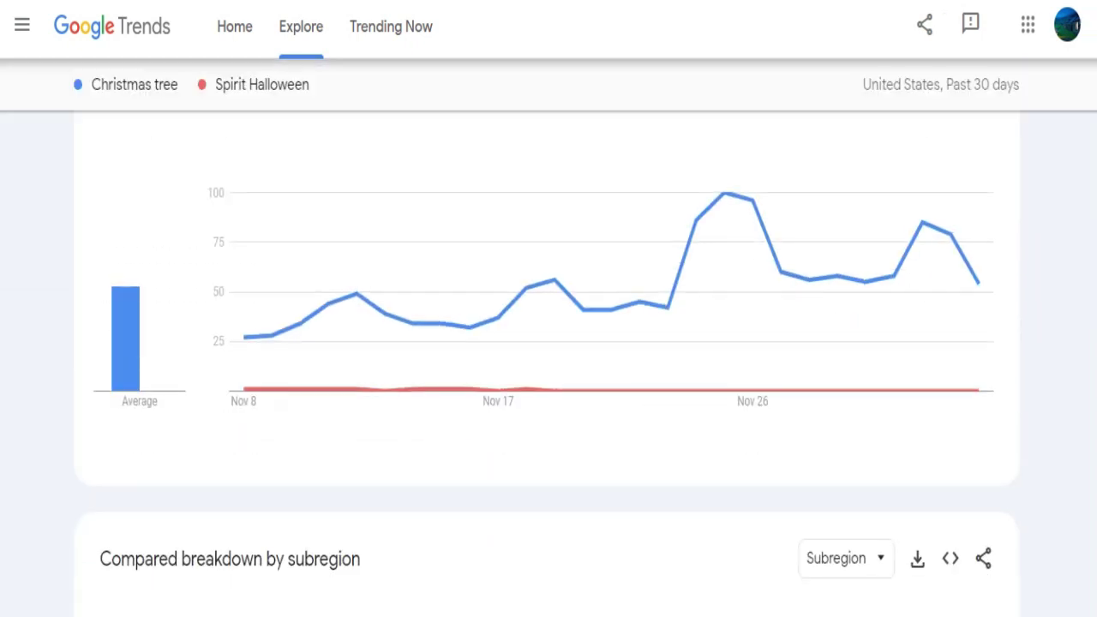
{"action": "scroll", "coordinate": [548, 343], "scroll_direction": "down", "scroll_amount": 1}
{"action": "scroll", "coordinate": [548, 343], "scroll_direction": "up", "scroll_amount": 4}
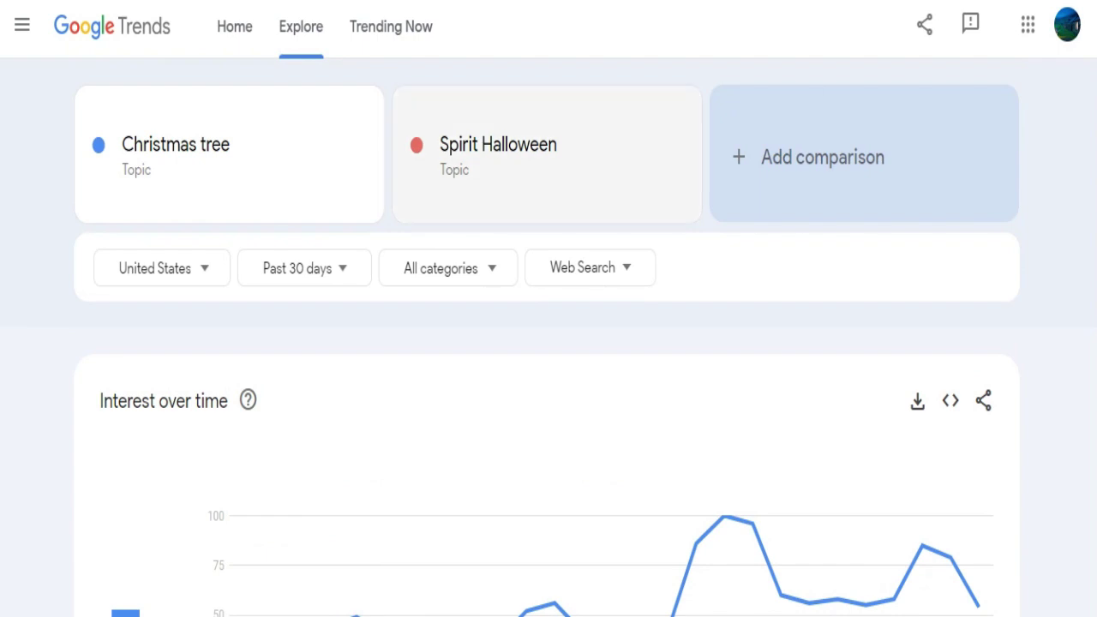
- Add Men's Supreme Christmas Tee as a third term from a 'christmas t shirt' search
{"action": "left_click", "coordinate": [810, 157]}
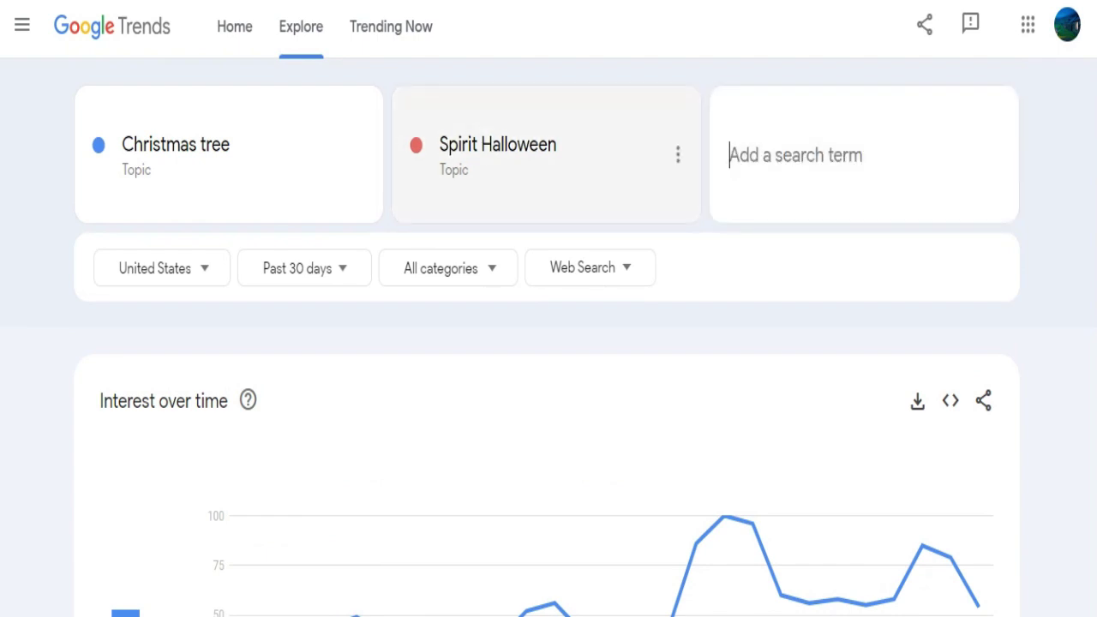
{"action": "type", "text": "christmas"}
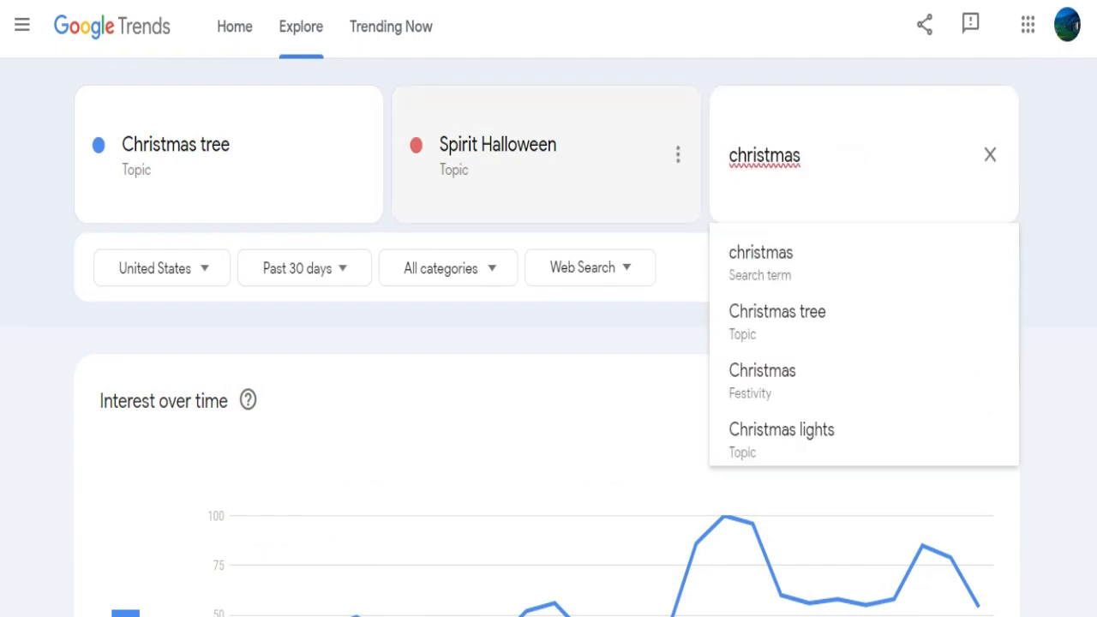
{"action": "type", "text": " t shirt"}
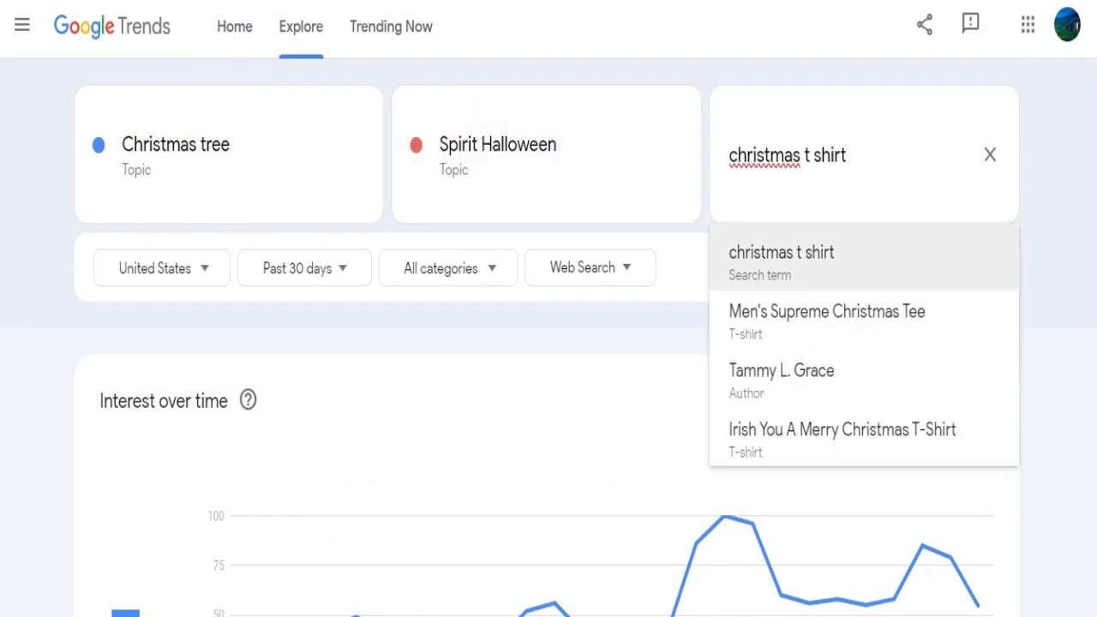
{"action": "key", "text": "Down"}
{"action": "key", "text": "Return"}
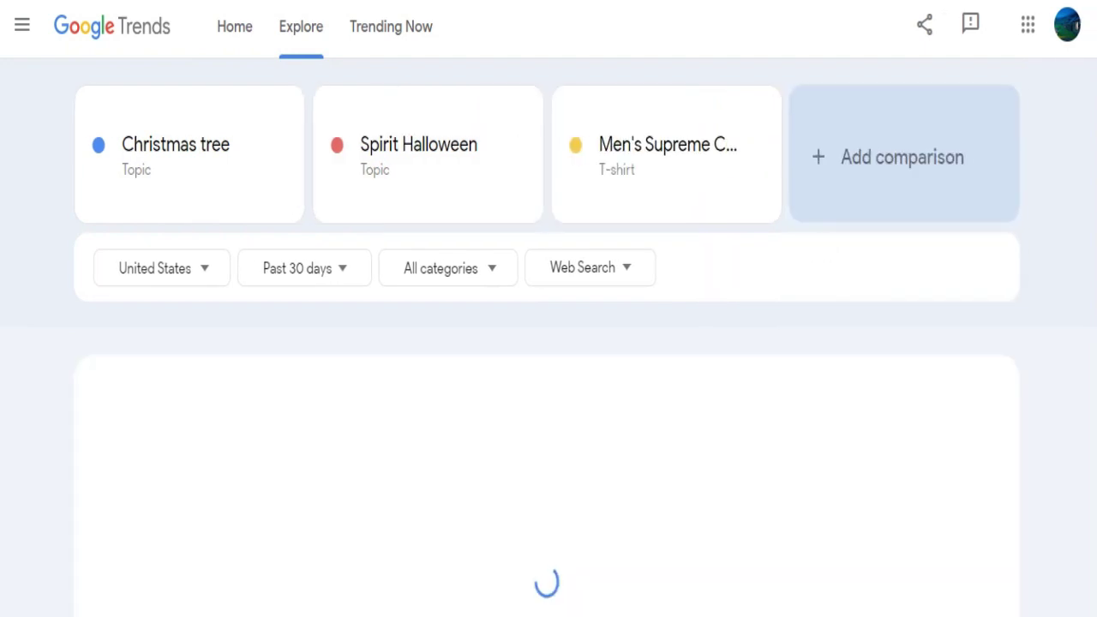
{"action": "scroll", "coordinate": [547, 386], "scroll_direction": "down", "scroll_amount": 3}
{"action": "scroll", "coordinate": [546, 386], "scroll_direction": "up", "scroll_amount": 3}
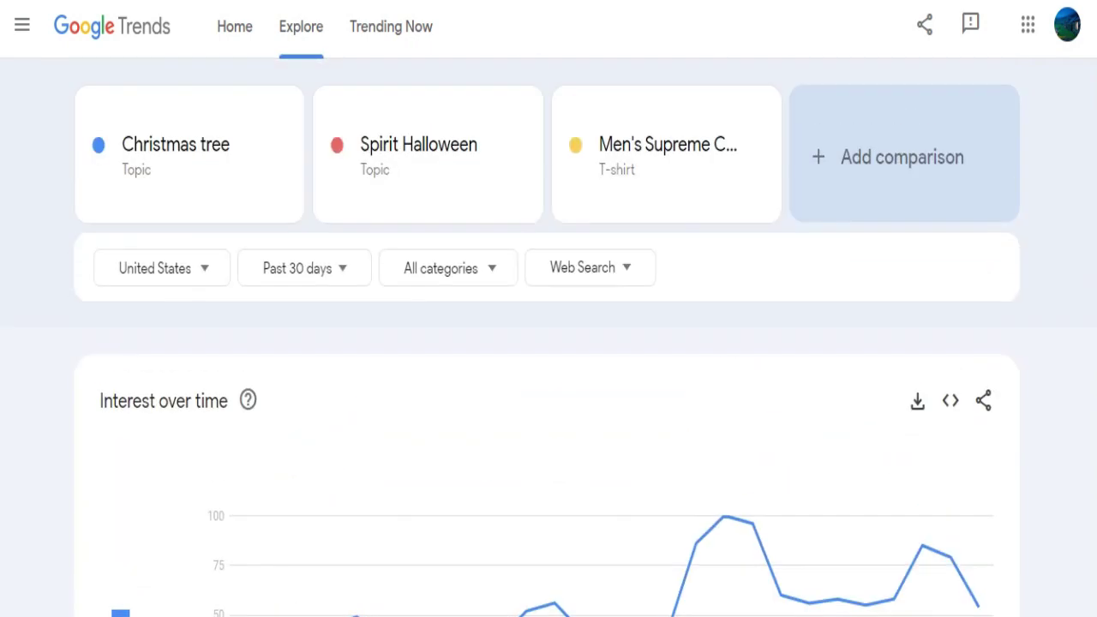
{"action": "scroll", "coordinate": [772, 257], "scroll_direction": "down", "scroll_amount": 4}
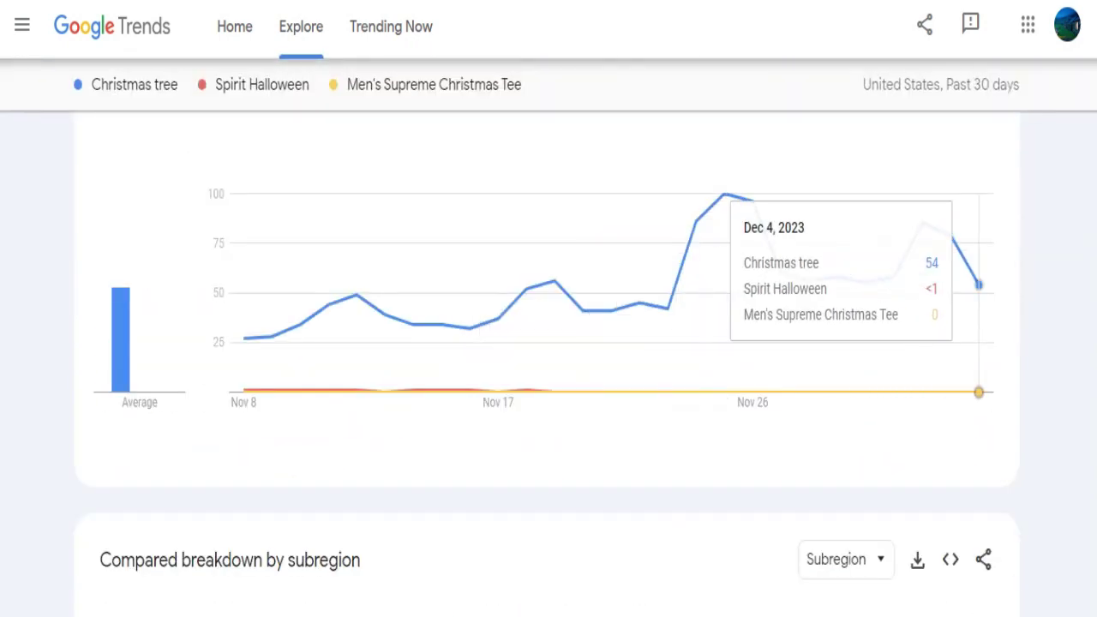
{"action": "scroll", "coordinate": [921, 343], "scroll_direction": "up", "scroll_amount": 4}
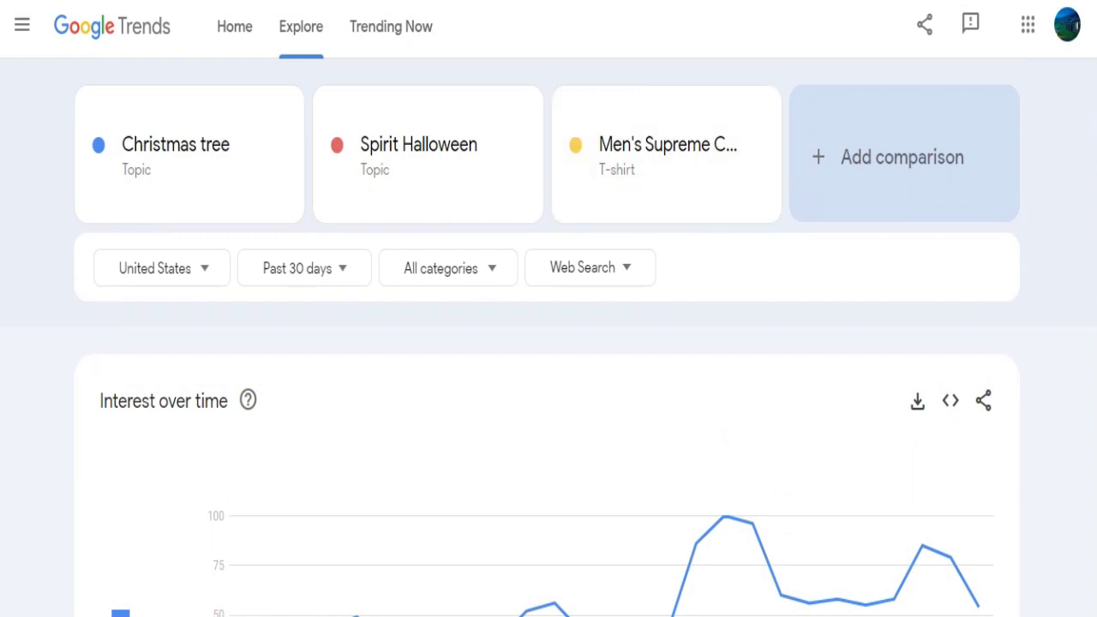
{"action": "left_click", "coordinate": [305, 269]}
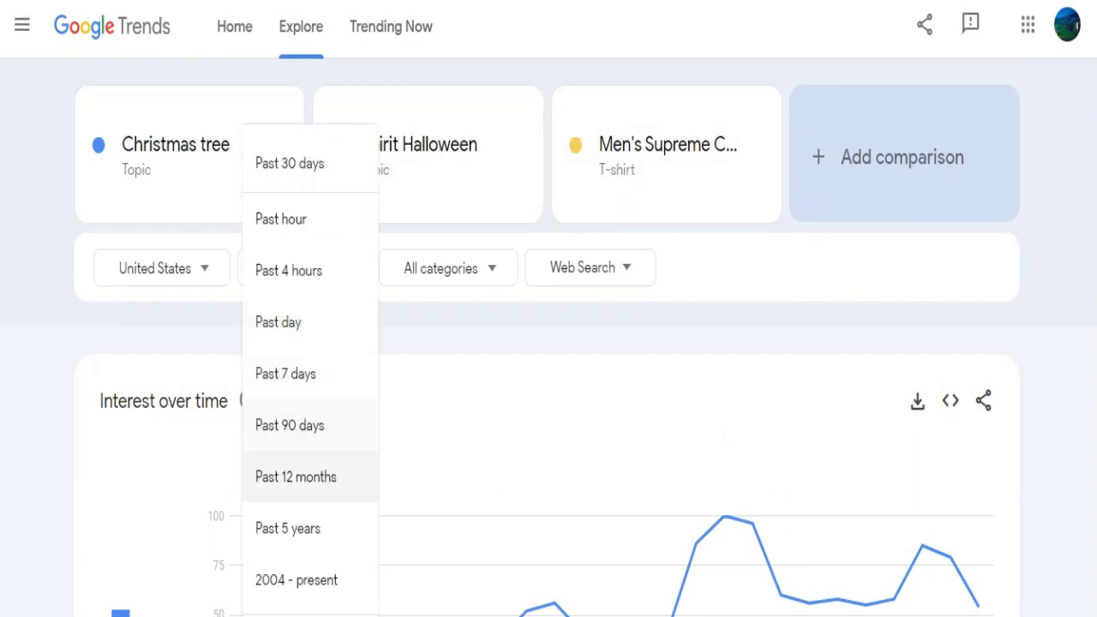
- Set the comparison time range to Past 5 years
{"action": "left_click", "coordinate": [287, 526]}
{"action": "scroll", "coordinate": [549, 343], "scroll_direction": "down", "scroll_amount": 3}
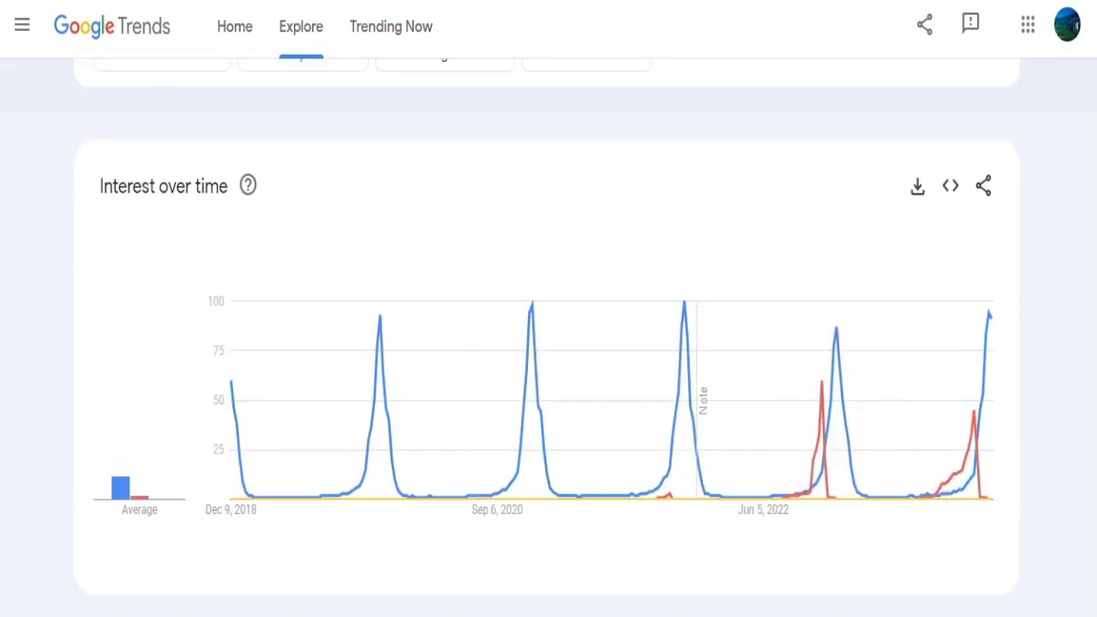
{"action": "scroll", "coordinate": [669, 215], "scroll_direction": "up", "scroll_amount": 3}
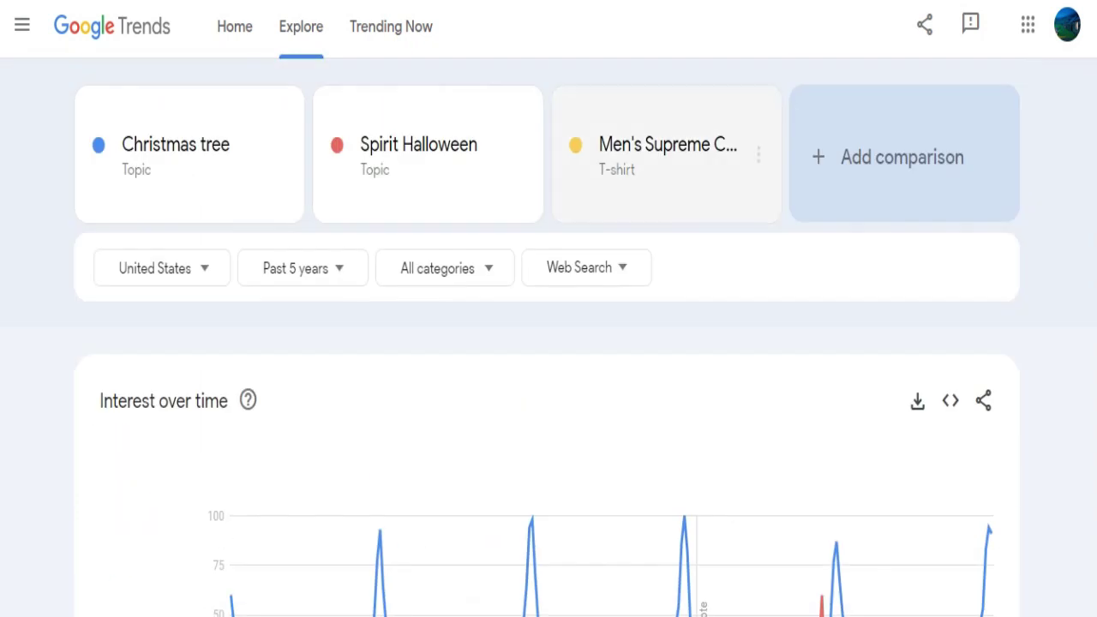
- Remove Men's Supreme Christmas Tee and open the Spirit Halloween term's filter settings
{"action": "left_click", "coordinate": [757, 154]}
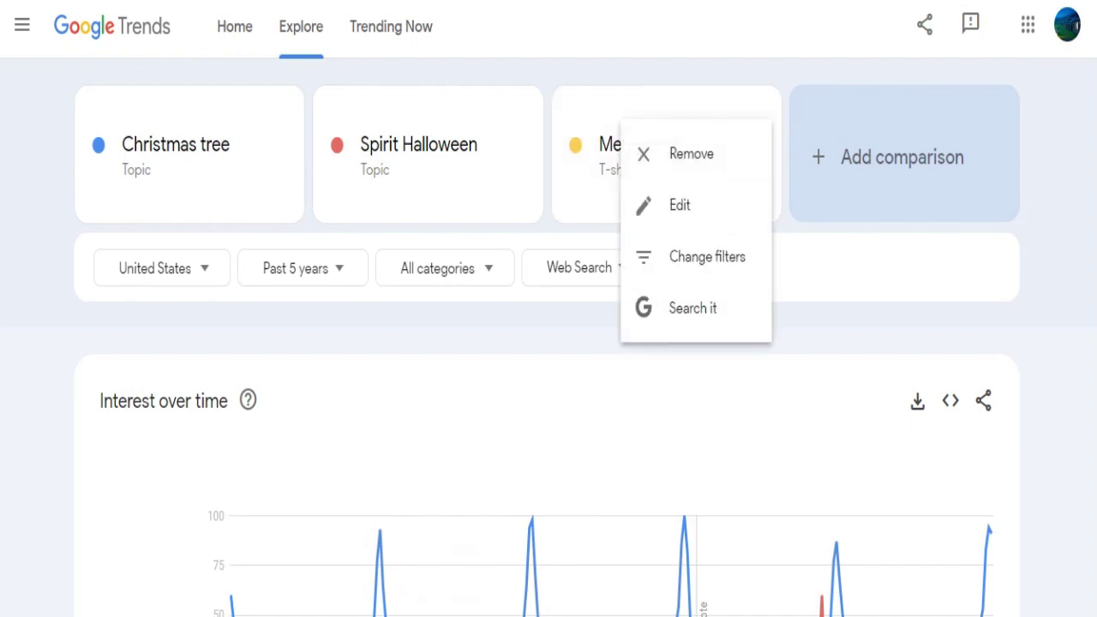
{"action": "left_click", "coordinate": [691, 154]}
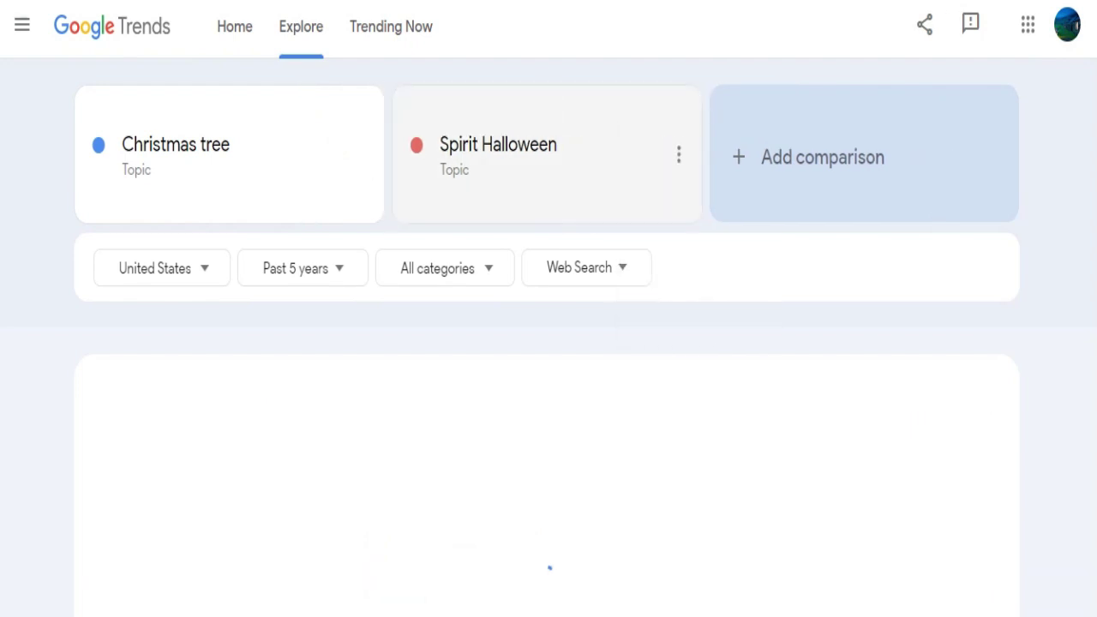
{"action": "left_click", "coordinate": [679, 155]}
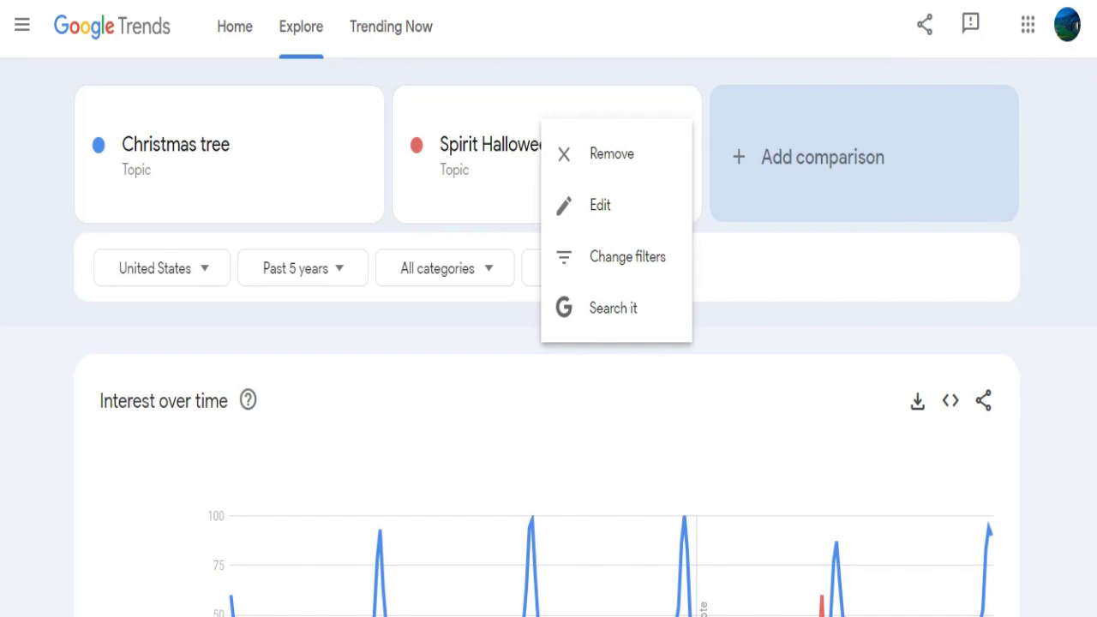
{"action": "left_click", "coordinate": [627, 256]}
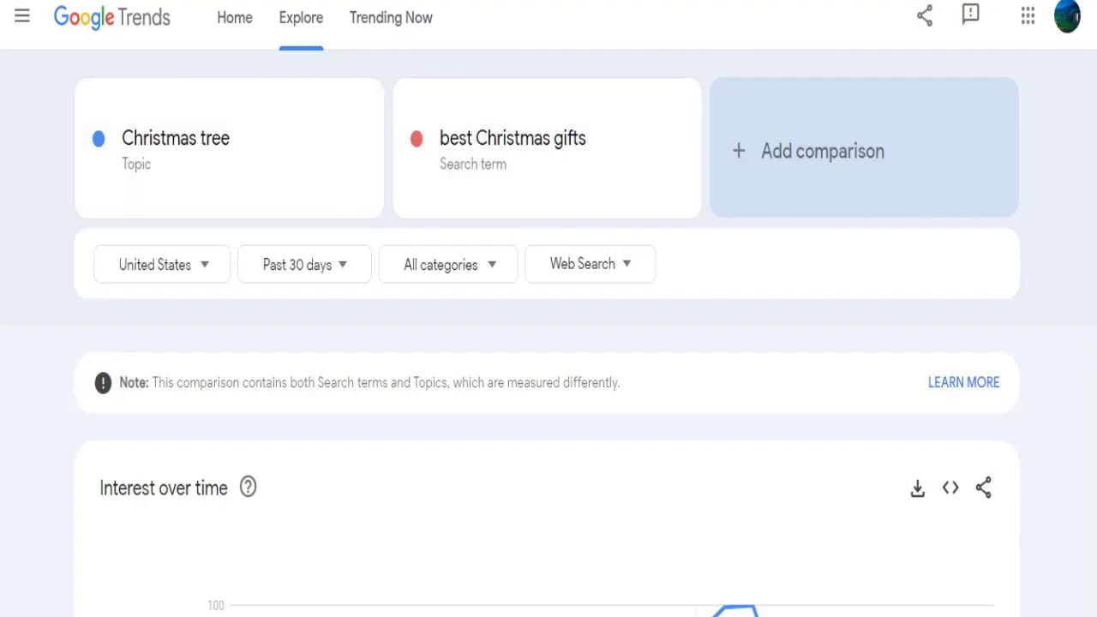
- Review the location and time-range lists, keeping United States and Past 30 days
{"action": "left_click", "coordinate": [162, 264]}
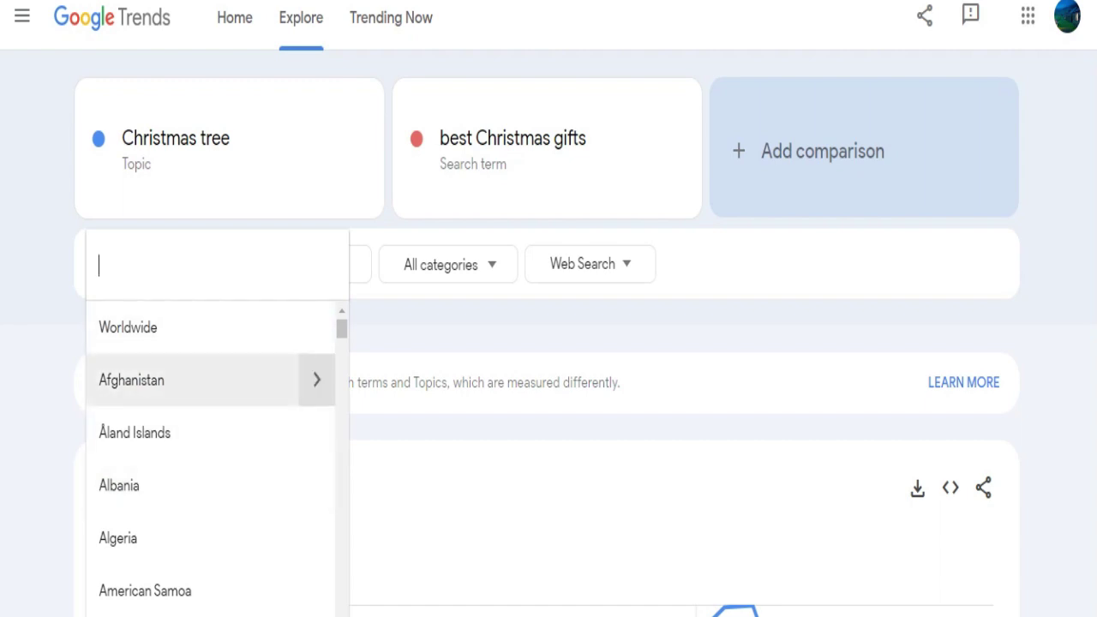
{"action": "scroll", "coordinate": [210, 458], "scroll_direction": "down", "scroll_amount": 6}
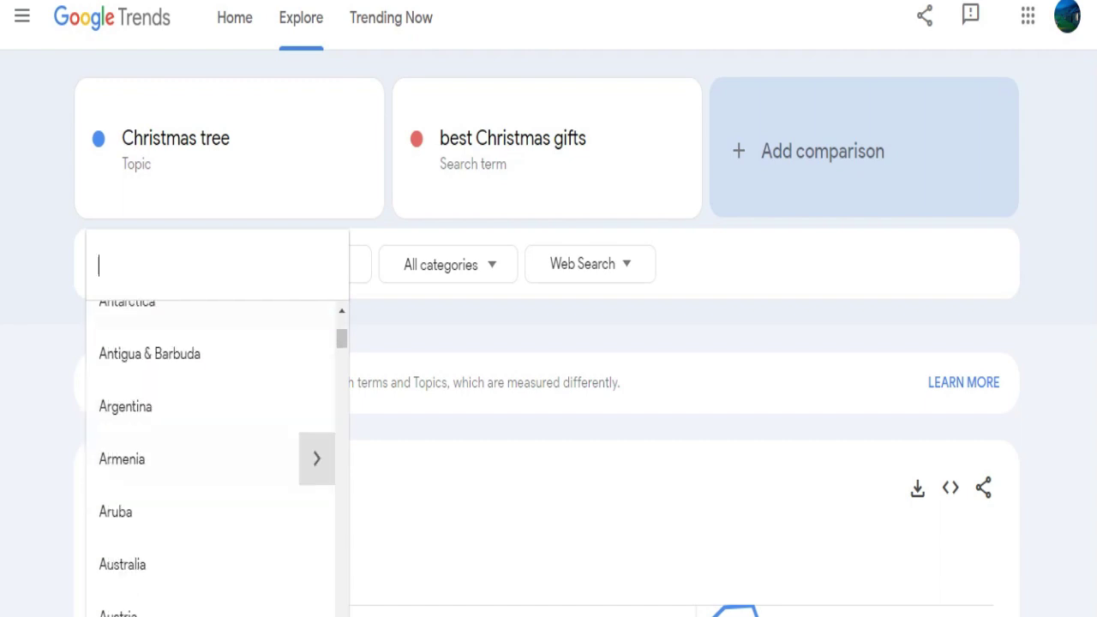
{"action": "scroll", "coordinate": [210, 480], "scroll_direction": "down", "scroll_amount": 8}
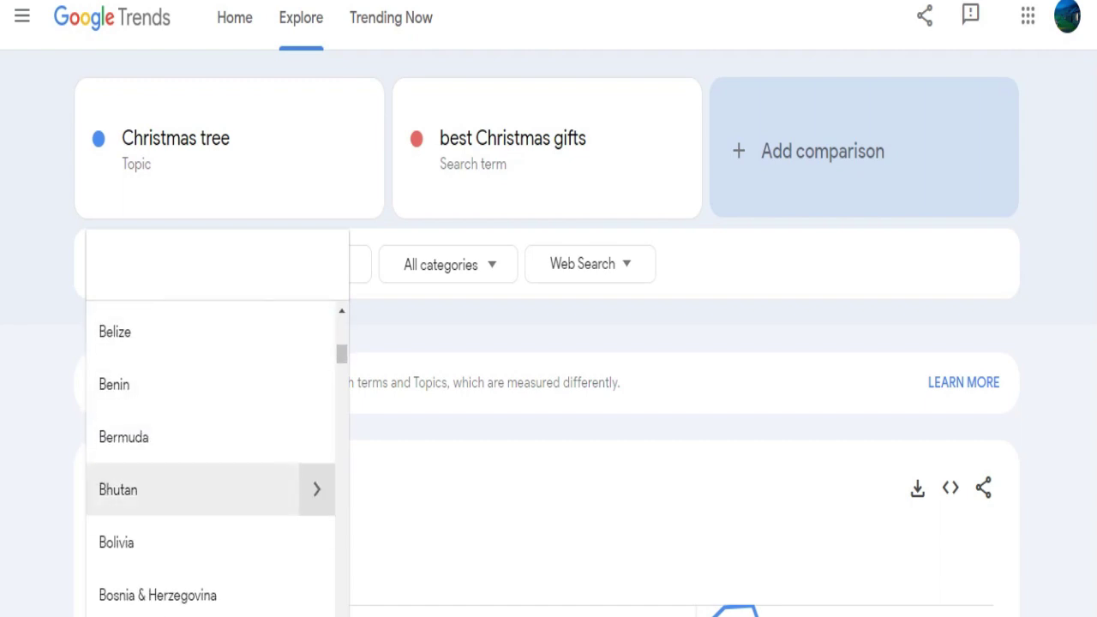
{"action": "scroll", "coordinate": [210, 493], "scroll_direction": "down", "scroll_amount": 12}
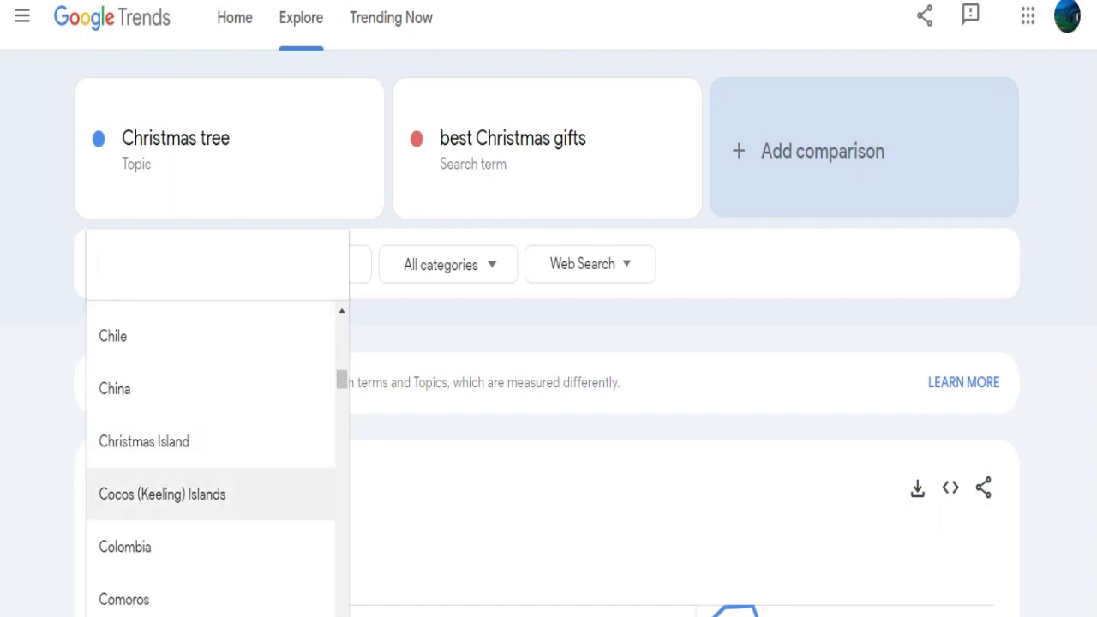
{"action": "scroll", "coordinate": [210, 493], "scroll_direction": "down", "scroll_amount": 2}
{"action": "key", "text": "Escape"}
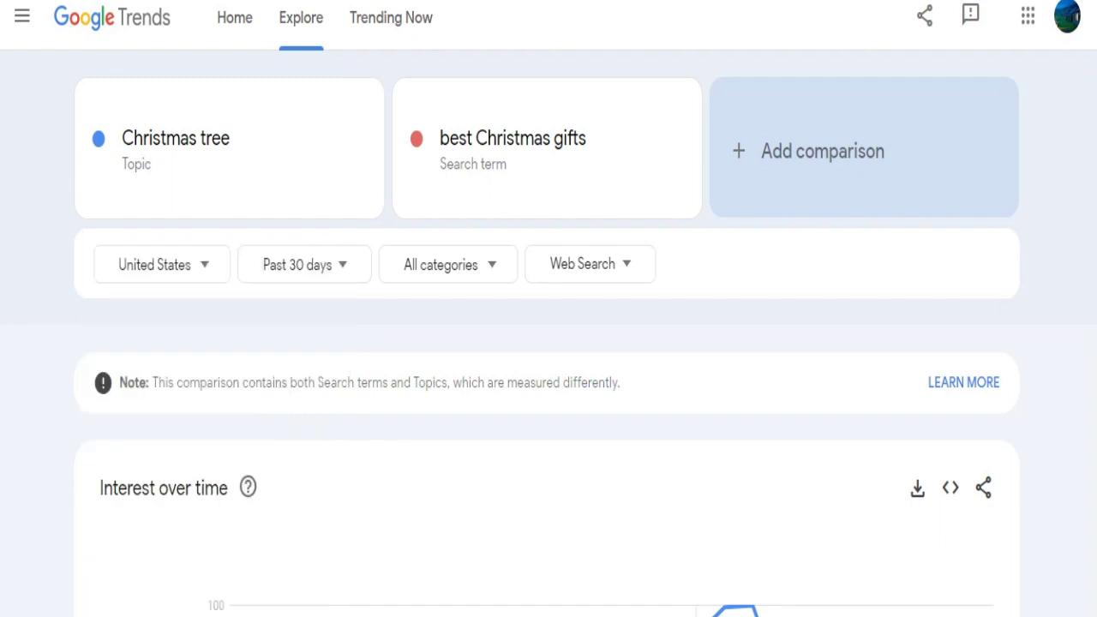
{"action": "left_click", "coordinate": [304, 264]}
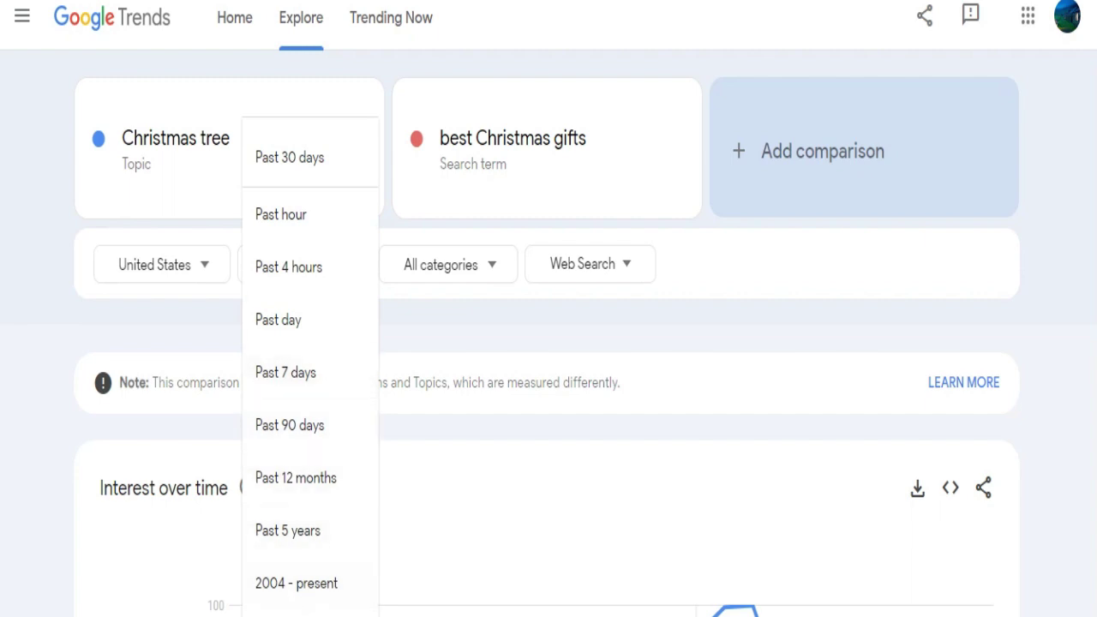
{"action": "key", "text": "Escape"}
- Set the category filter to Finance
{"action": "key", "text": "Tab"}
{"action": "key", "text": "Return"}
{"action": "scroll", "coordinate": [501, 454], "scroll_direction": "down", "scroll_amount": 3}
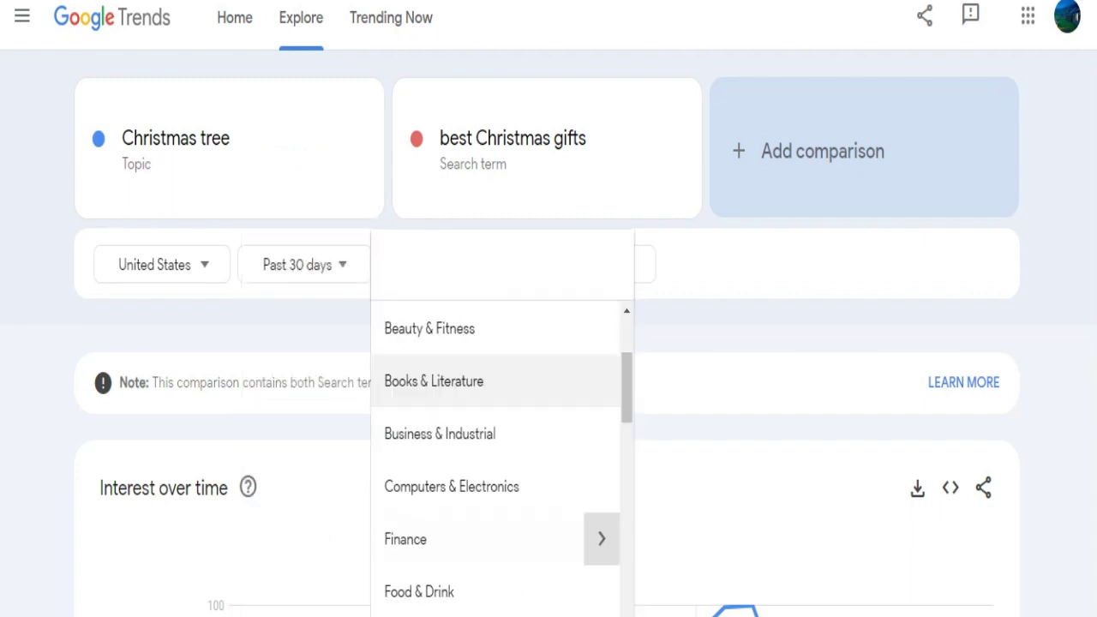
{"action": "scroll", "coordinate": [501, 454], "scroll_direction": "down", "scroll_amount": 1}
{"action": "scroll", "coordinate": [501, 454], "scroll_direction": "up", "scroll_amount": 1}
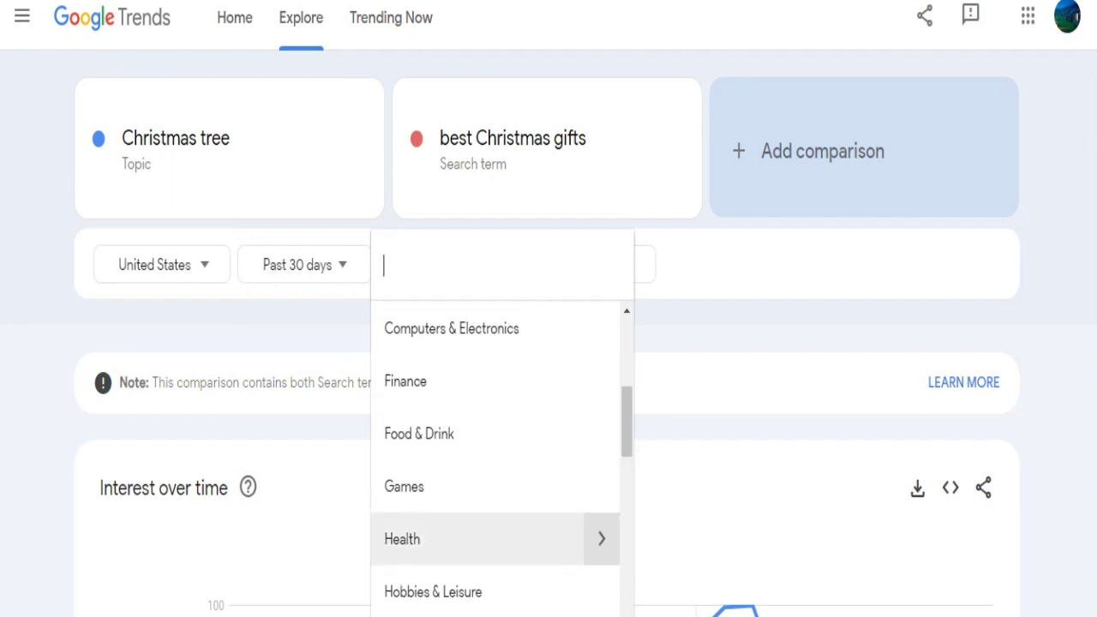
{"action": "key", "text": "Up"}
{"action": "key", "text": "Return"}
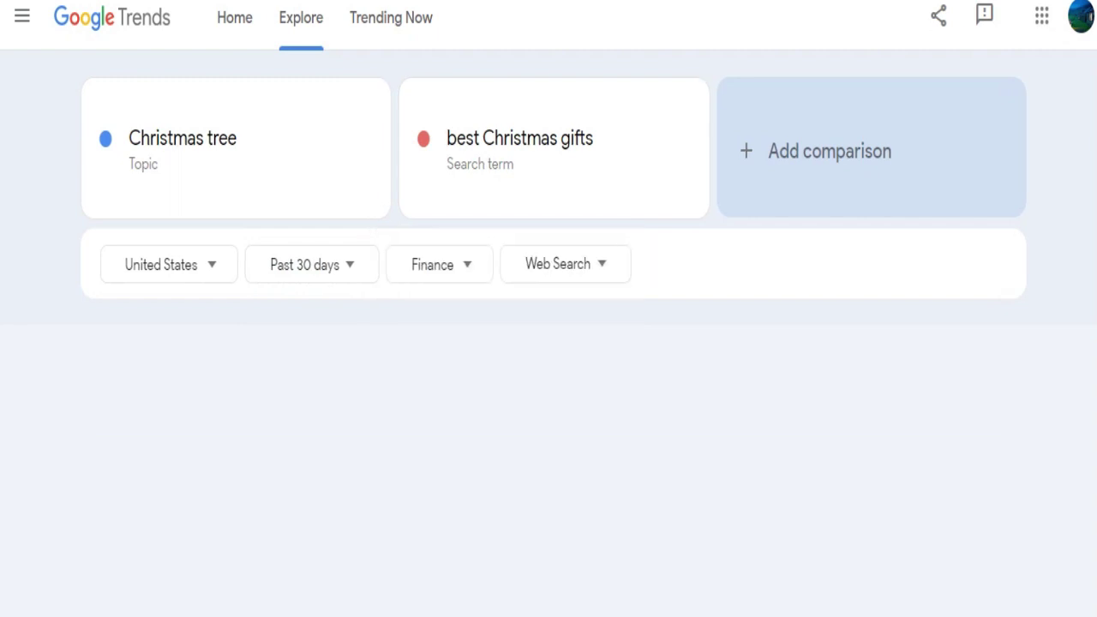
- Browse the search-type options and keep Web Search
{"action": "key", "text": "Tab"}
{"action": "key", "text": "Return"}
{"action": "key", "text": "Down"}
{"action": "key", "text": "Down"}
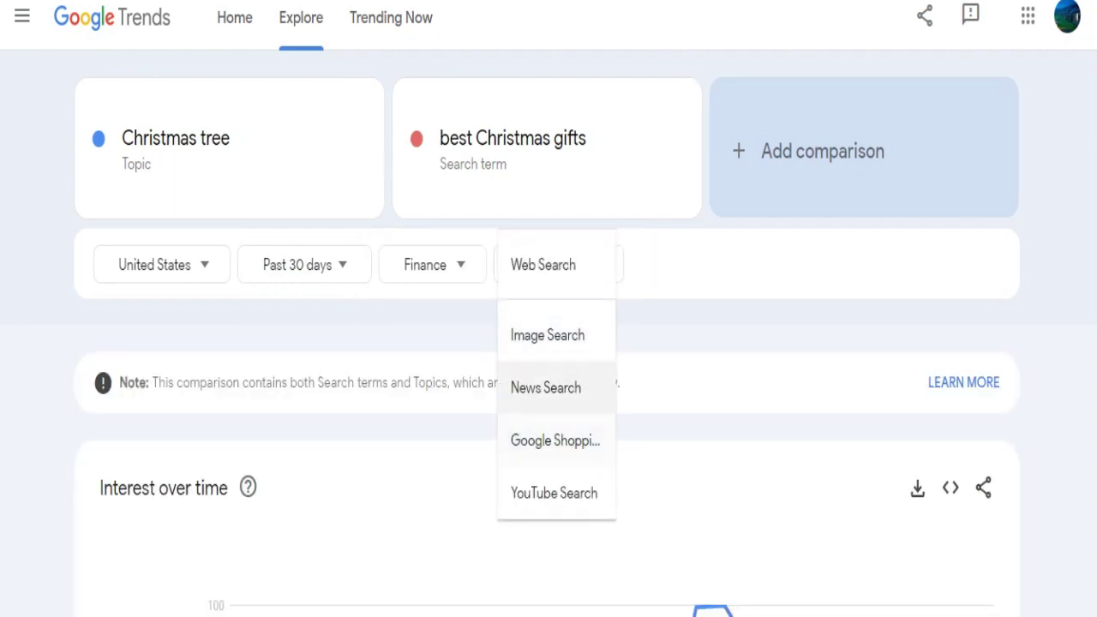
{"action": "key", "text": "Up"}
{"action": "key", "text": "Down"}
{"action": "key", "text": "Down"}
{"action": "key", "text": "Down"}
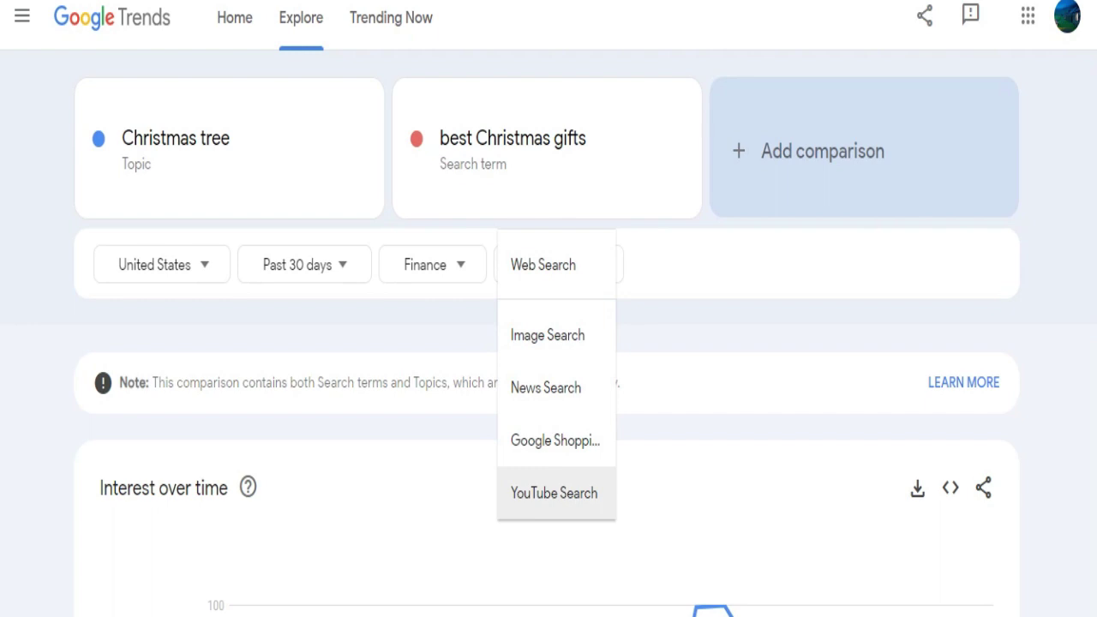
{"action": "key", "text": "Up"}
{"action": "key", "text": "Down"}
{"action": "key", "text": "Up"}
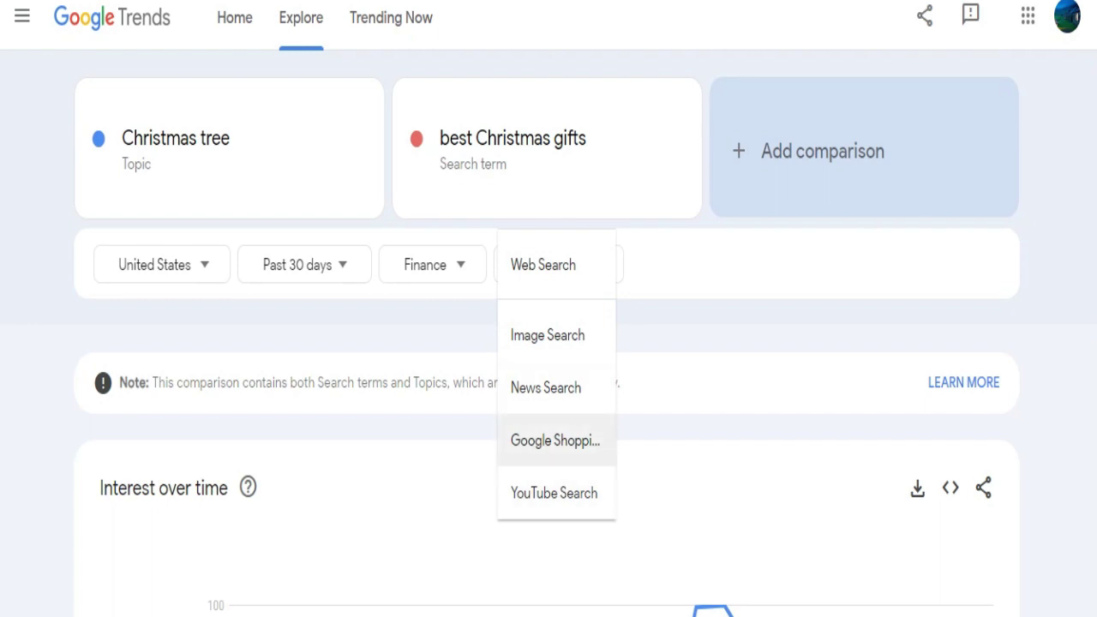
{"action": "key", "text": "Up"}
{"action": "key", "text": "Up"}
{"action": "key", "text": "Down"}
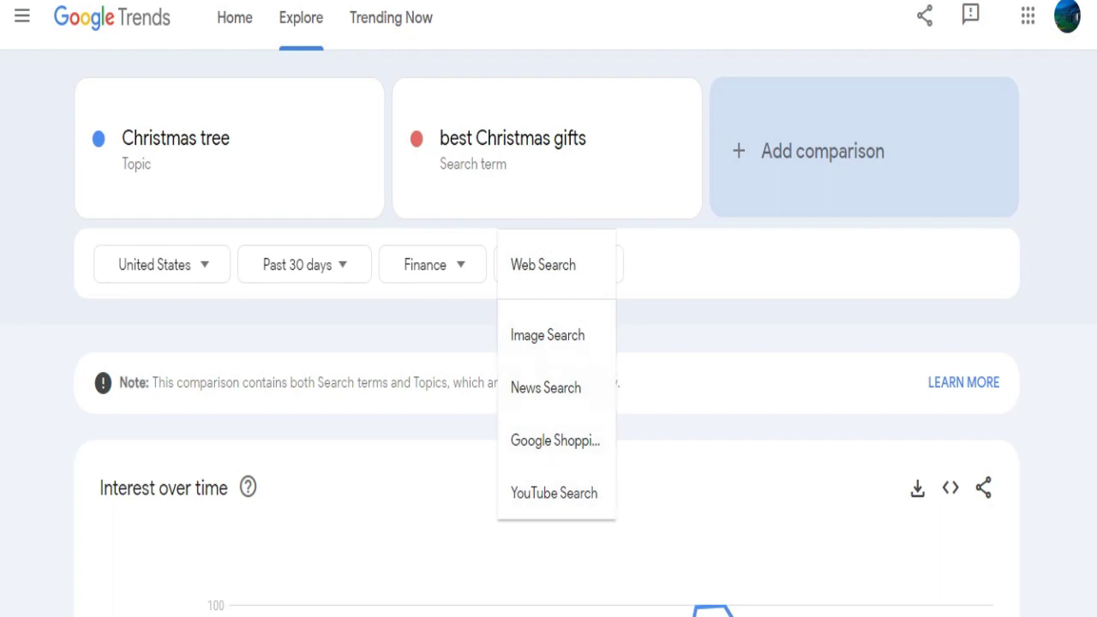
{"action": "key", "text": "Escape"}
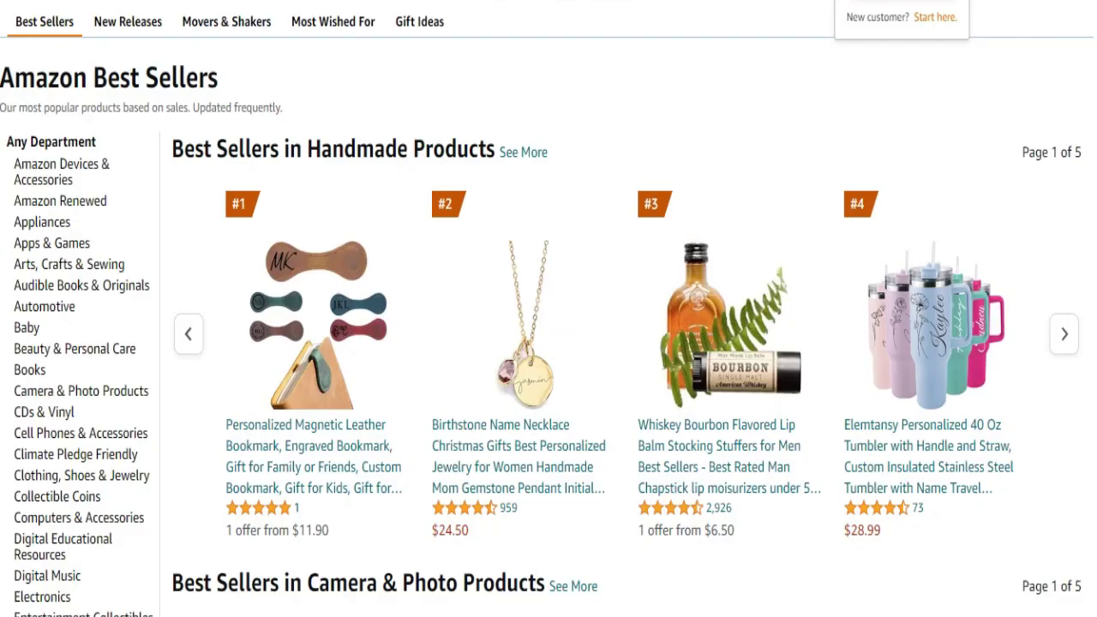
- Scroll the Patio, Lawn & Garden best sellers down to the #4 TERRO T300B Liquid Ant Killer
{"action": "scroll", "coordinate": [548, 342], "scroll_direction": "down", "scroll_amount": 5}
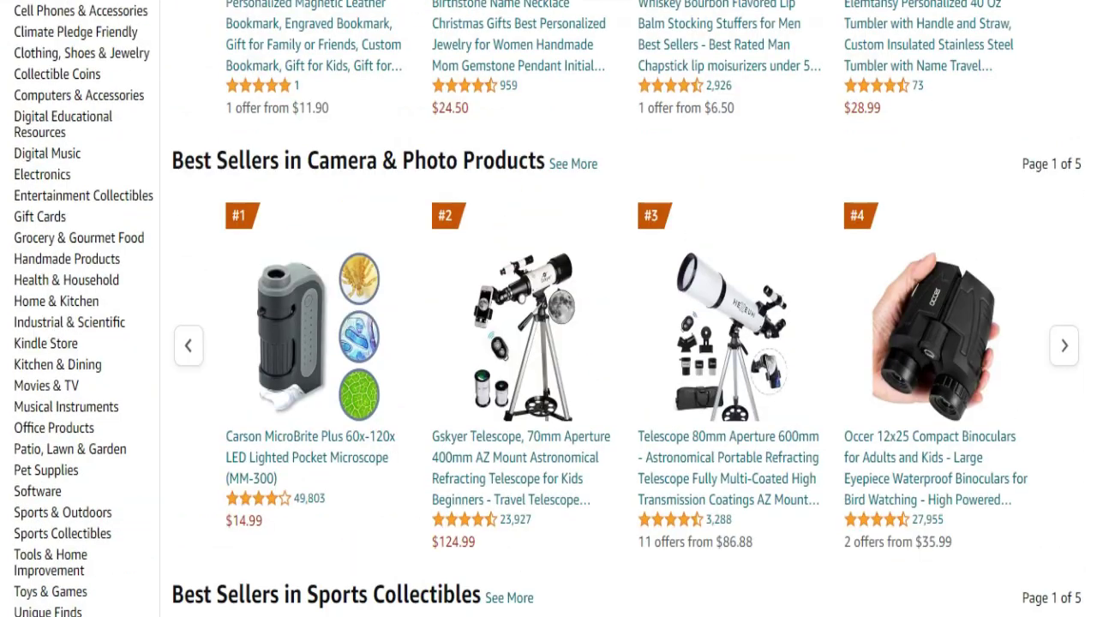
{"action": "scroll", "coordinate": [548, 343], "scroll_direction": "down", "scroll_amount": 5}
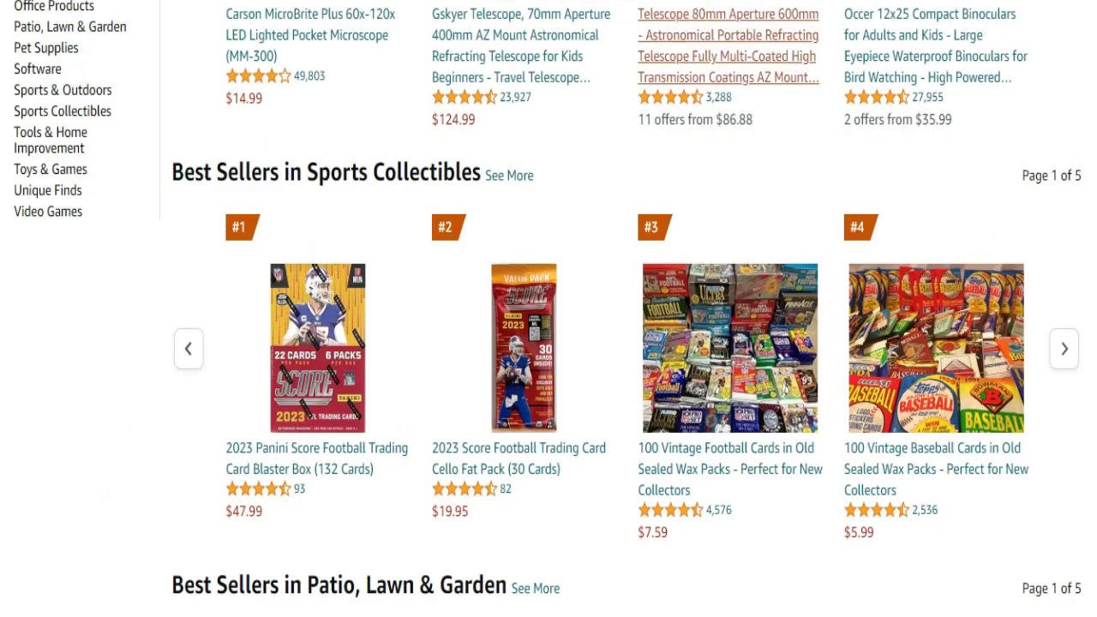
{"action": "scroll", "coordinate": [926, 34], "scroll_direction": "up", "scroll_amount": 5}
{"action": "scroll", "coordinate": [548, 343], "scroll_direction": "up", "scroll_amount": 5}
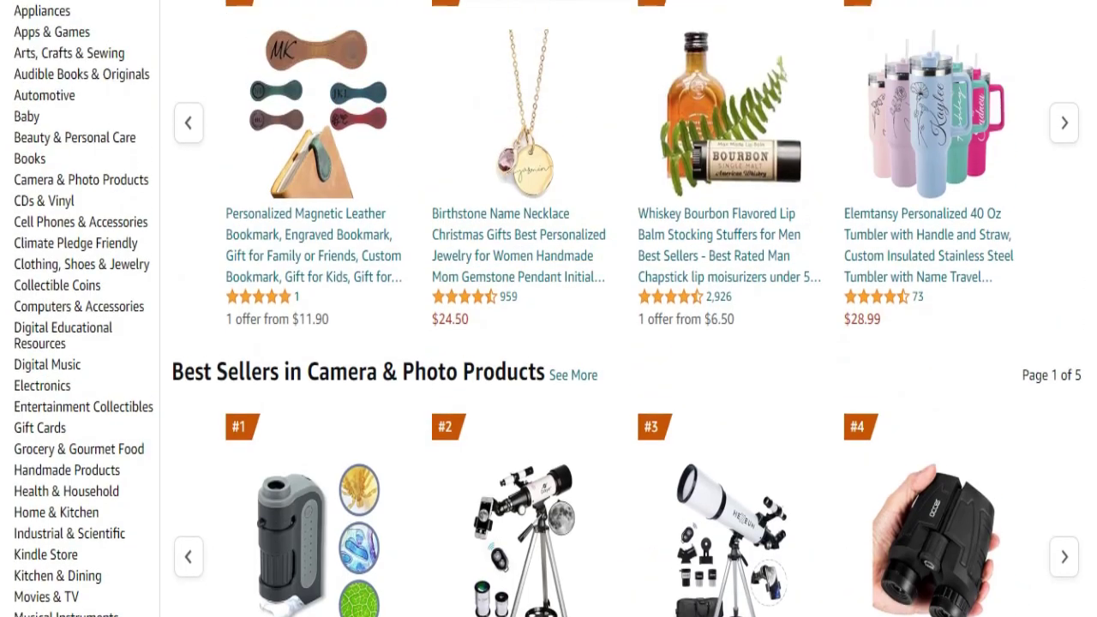
{"action": "scroll", "coordinate": [549, 343], "scroll_direction": "down", "scroll_amount": 1}
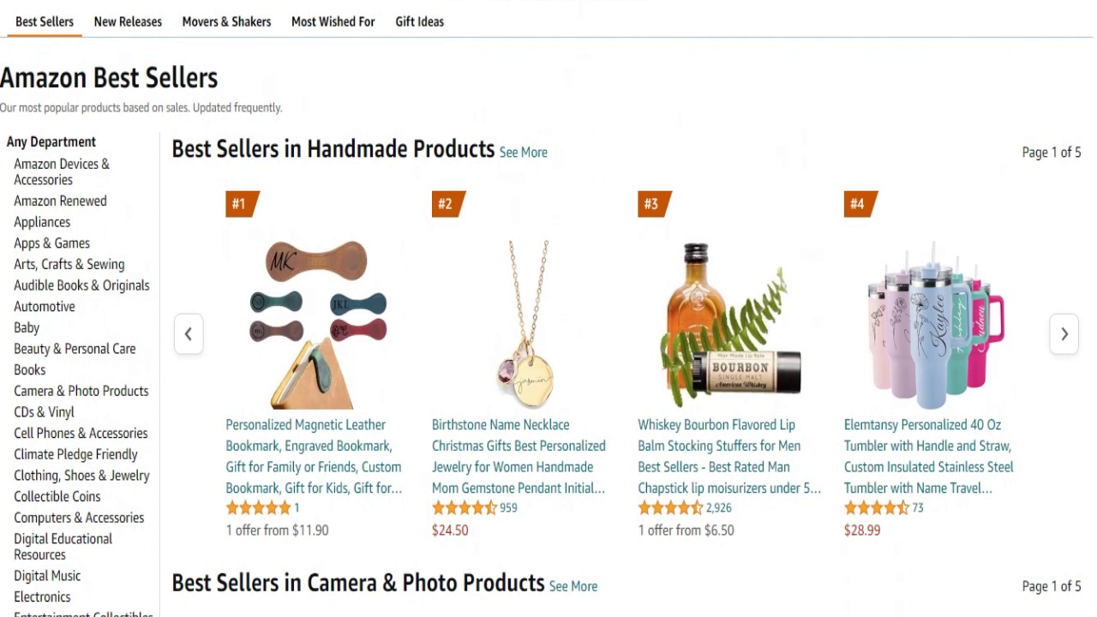
{"action": "scroll", "coordinate": [549, 343], "scroll_direction": "down", "scroll_amount": 3}
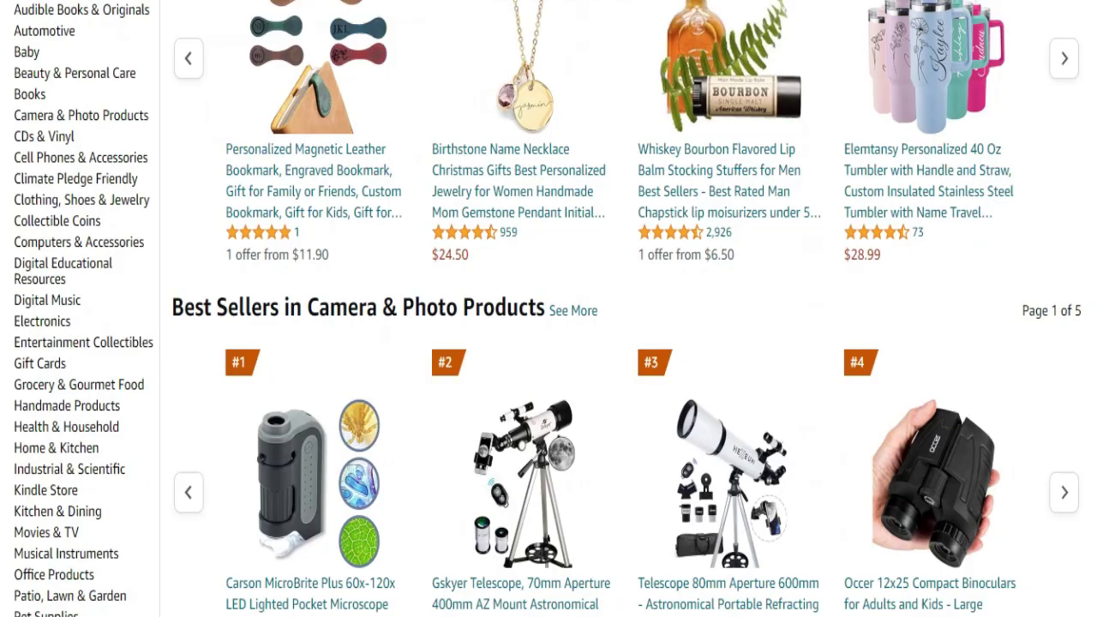
{"action": "scroll", "coordinate": [548, 343], "scroll_direction": "down", "scroll_amount": 2}
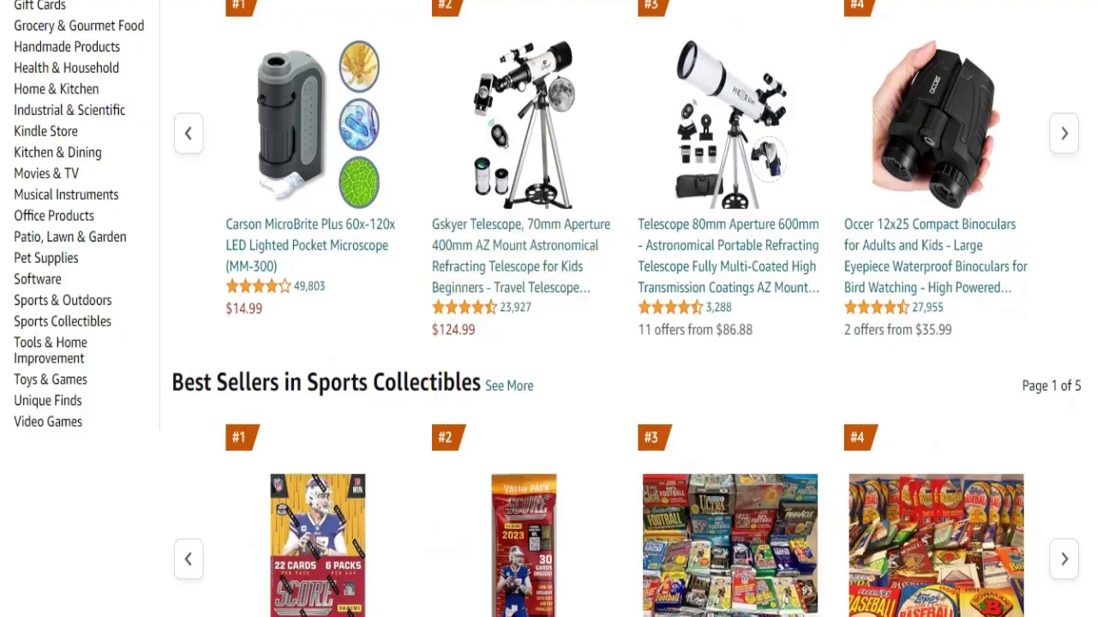
{"action": "scroll", "coordinate": [548, 343], "scroll_direction": "down", "scroll_amount": 3}
{"action": "scroll", "coordinate": [548, 343], "scroll_direction": "down", "scroll_amount": 1}
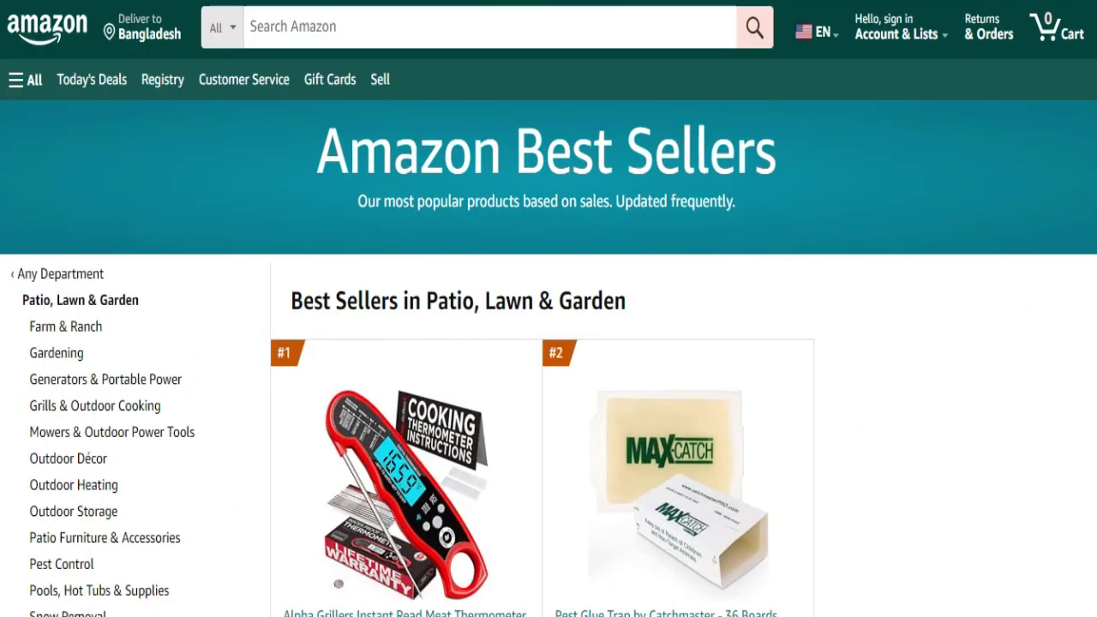
{"action": "scroll", "coordinate": [549, 342], "scroll_direction": "down", "scroll_amount": 2}
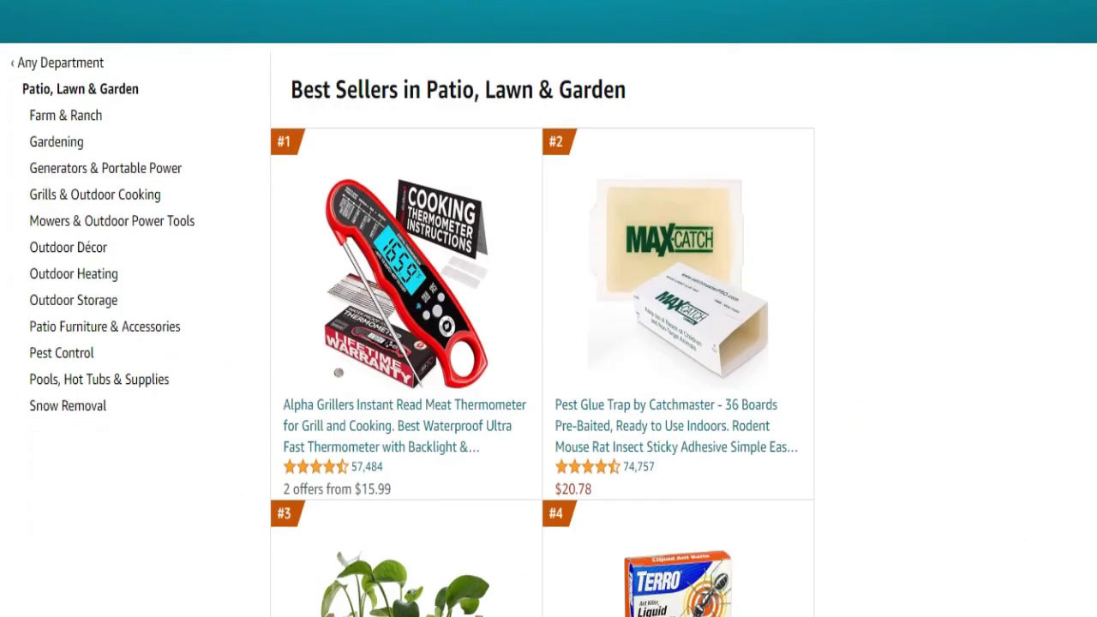
{"action": "scroll", "coordinate": [403, 325], "scroll_direction": "down", "scroll_amount": 1}
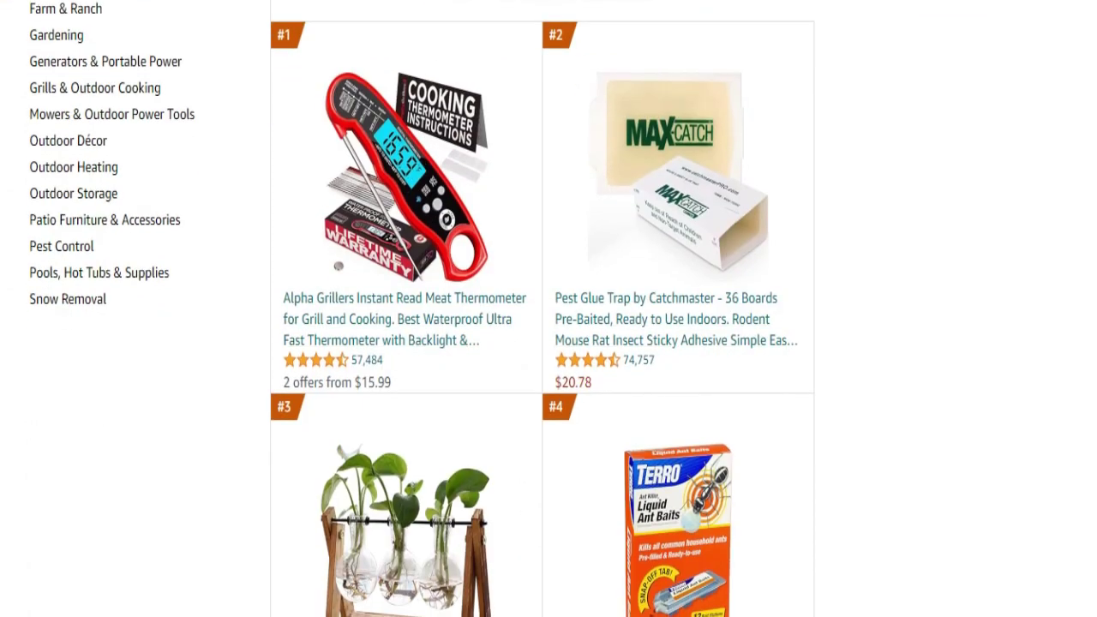
{"action": "scroll", "coordinate": [549, 343], "scroll_direction": "down", "scroll_amount": 2}
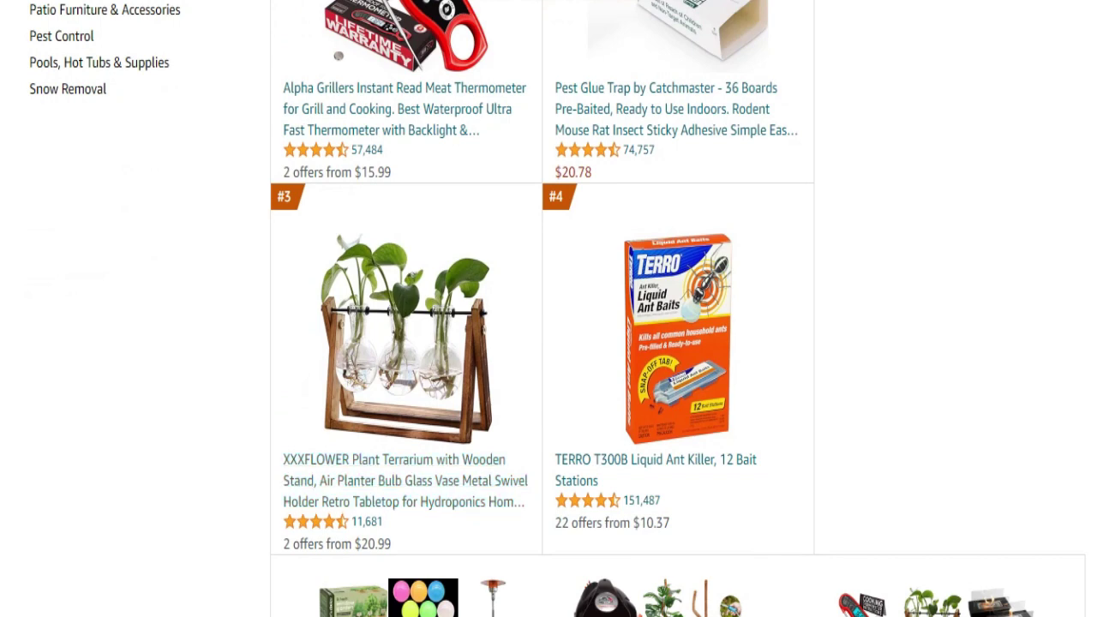
{"action": "scroll", "coordinate": [548, 343], "scroll_direction": "down", "scroll_amount": 1}
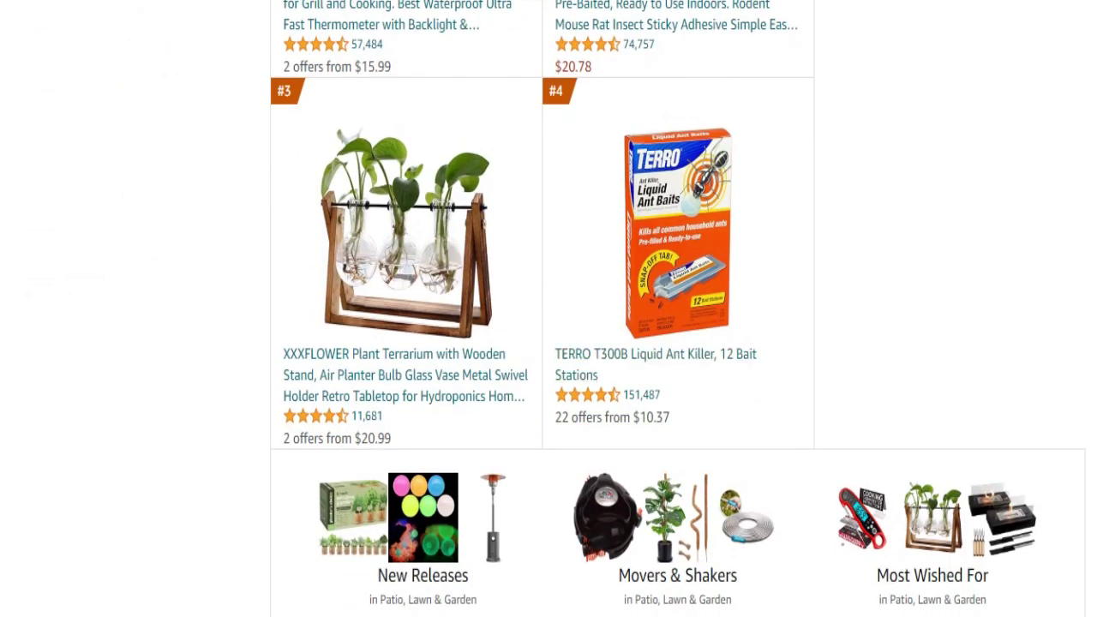
- Chart TERRO T300B Liquid Ant Killer alone, removing best Christmas gifts from the comparison
{"action": "left_click_drag", "start_coordinate": [554, 354], "coordinate": [713, 354]}
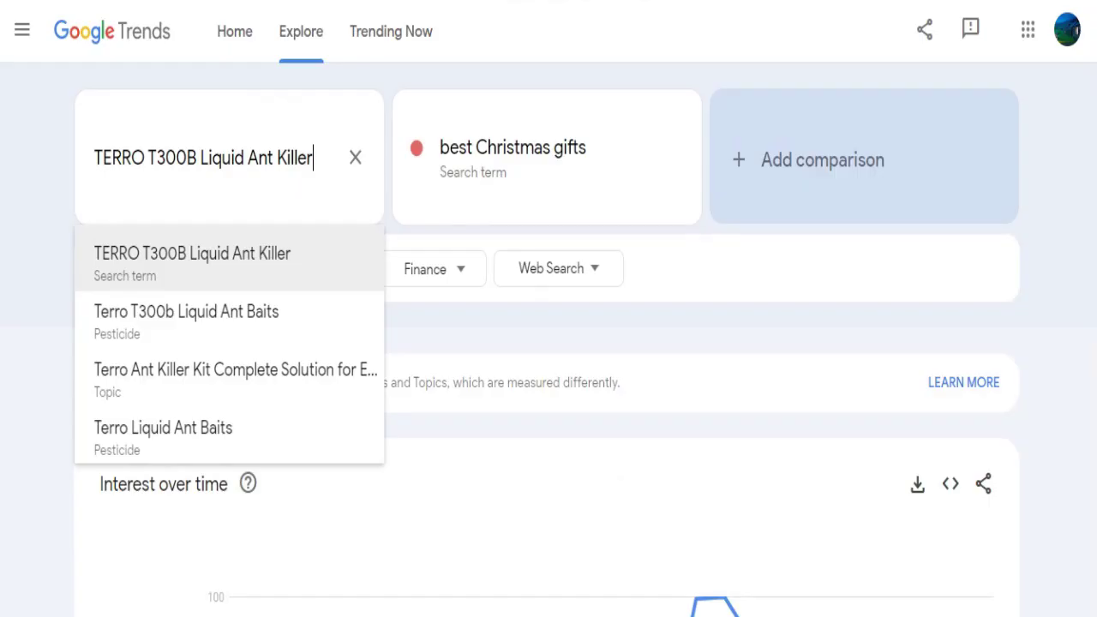
{"action": "key", "text": "Return"}
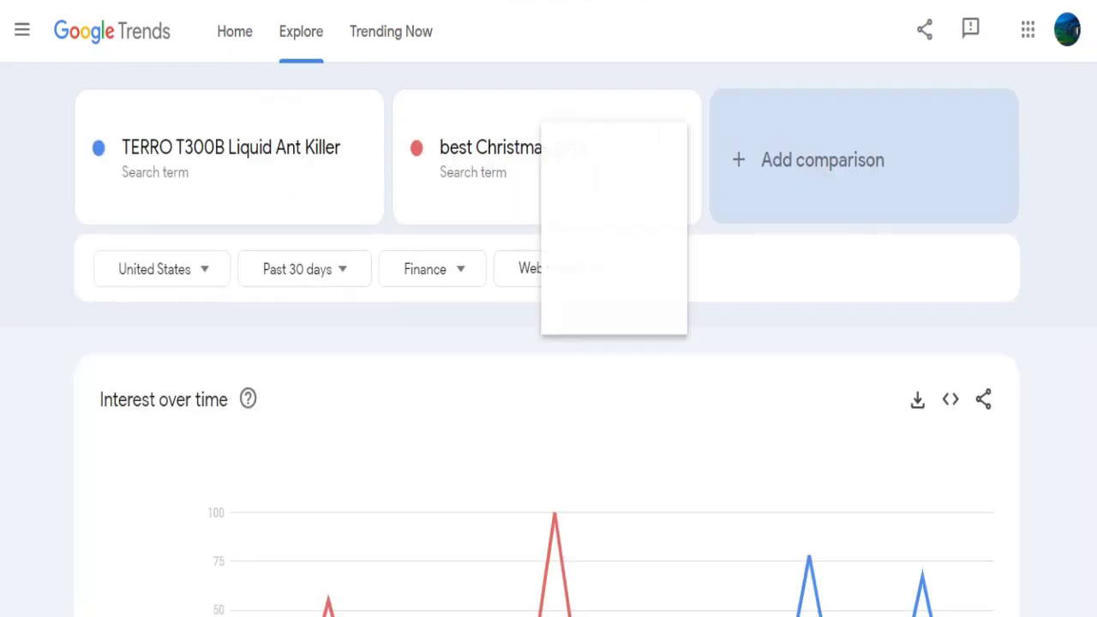
{"action": "left_click", "coordinate": [600, 155]}
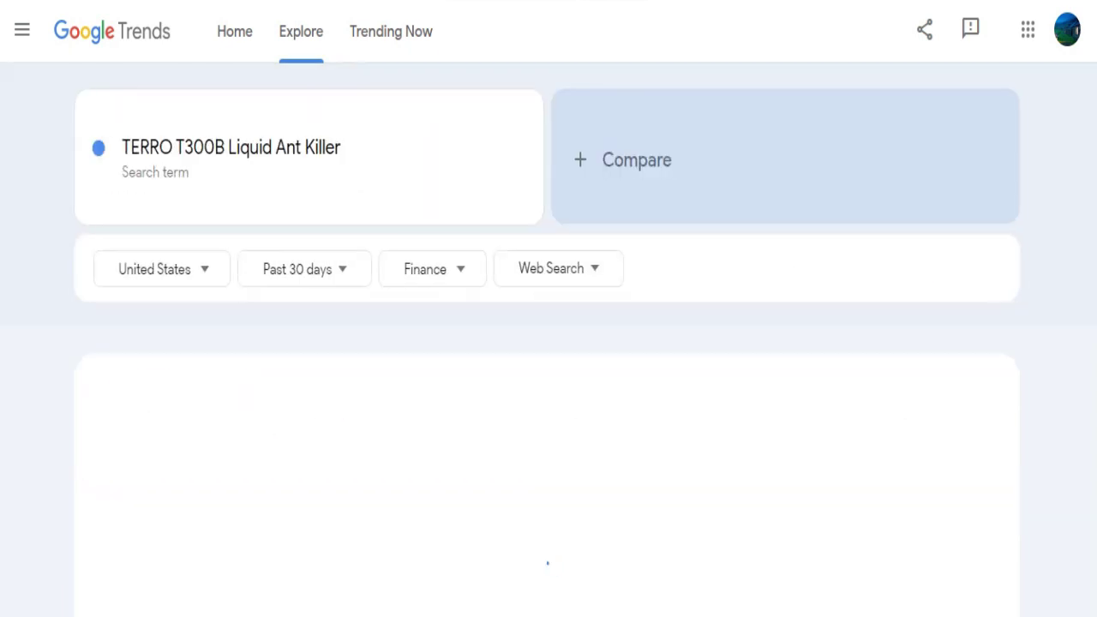
- Open the time-range list, then select the Amdro Fire Ant Bait Granules title on Amazon
{"action": "scroll", "coordinate": [849, 428], "scroll_direction": "down", "scroll_amount": 3}
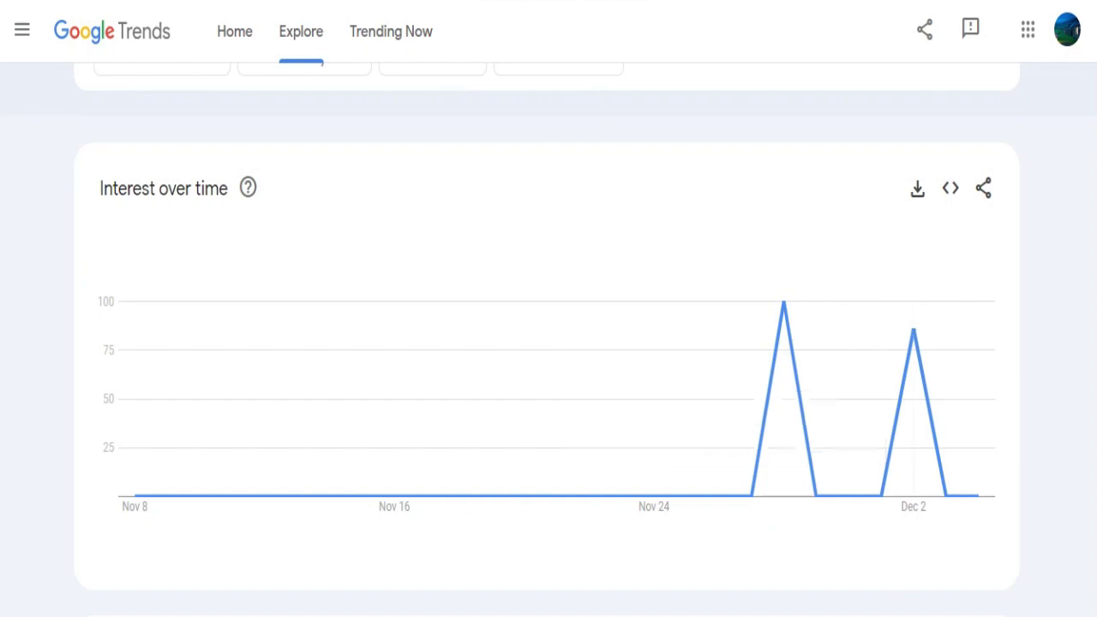
{"action": "scroll", "coordinate": [637, 444], "scroll_direction": "up", "scroll_amount": 3}
{"action": "left_click", "coordinate": [293, 267]}
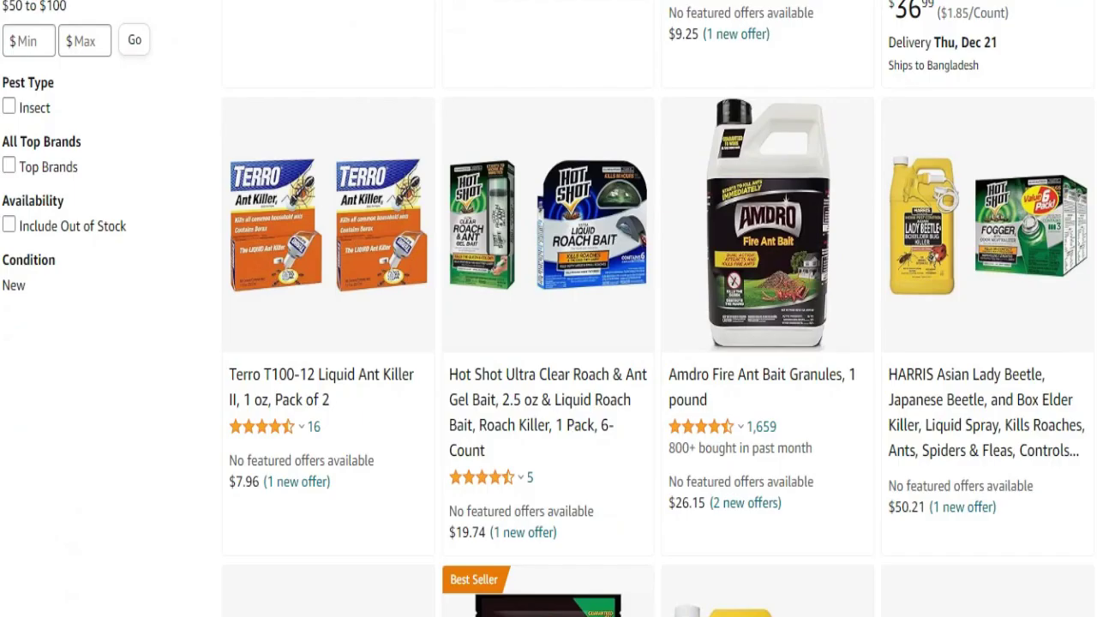
{"action": "left_click_drag", "start_coordinate": [669, 375], "coordinate": [843, 374]}
- Copy the Amdro Fire Ant Bait Granules title and add it as a Topic comparison beside TERRO
{"action": "right_click", "coordinate": [816, 374]}
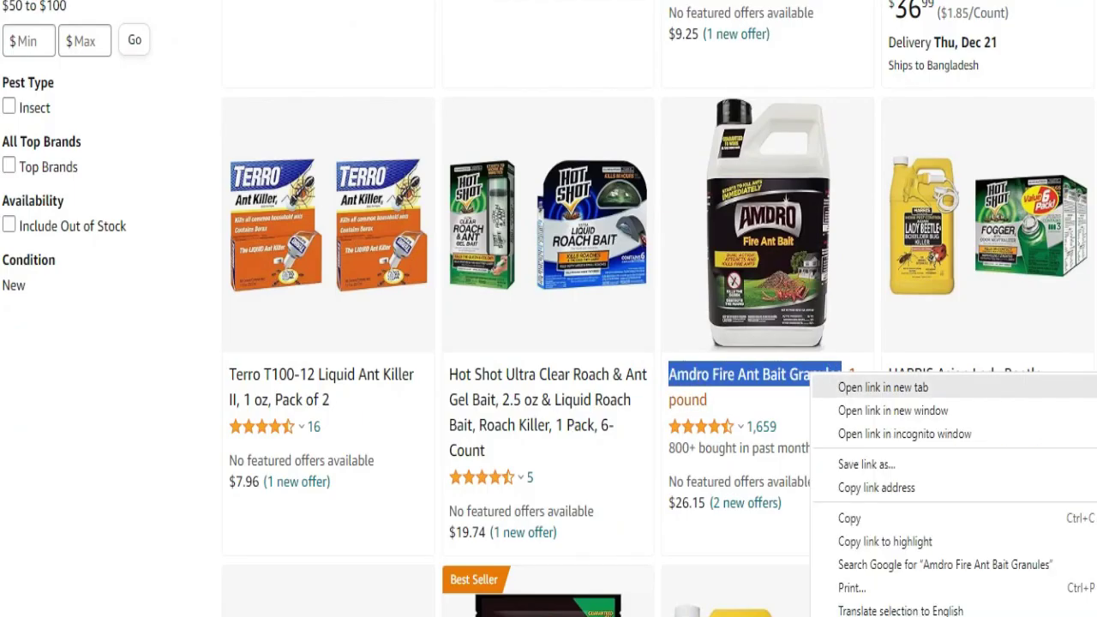
{"action": "left_click", "coordinate": [848, 517]}
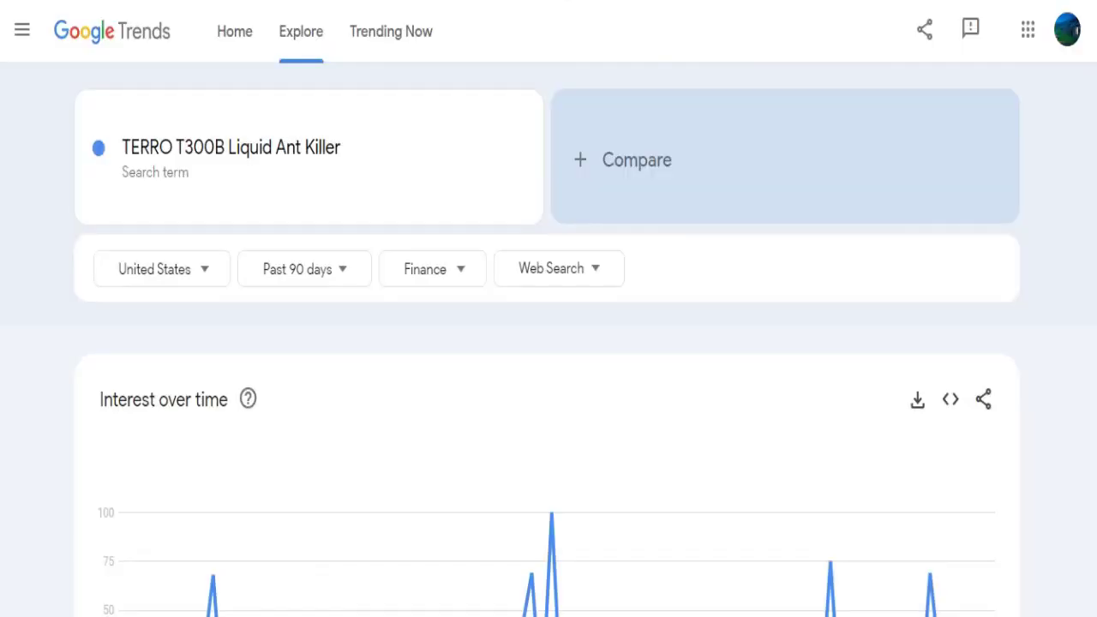
{"action": "left_click", "coordinate": [621, 160]}
{"action": "right_click", "coordinate": [619, 154]}
{"action": "left_click", "coordinate": [660, 334]}
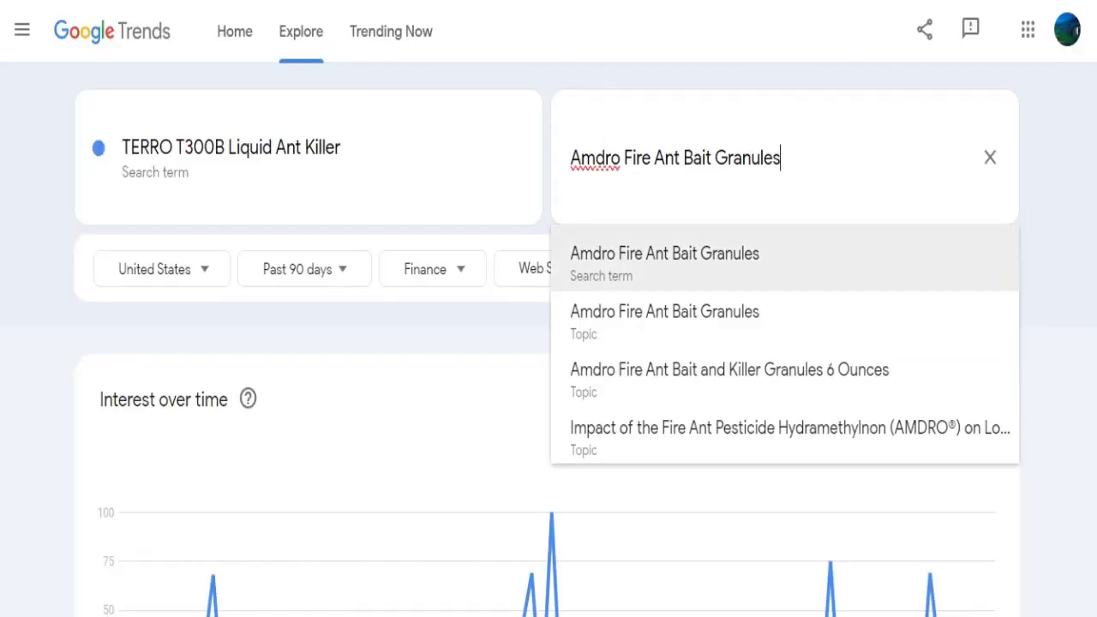
{"action": "left_click", "coordinate": [660, 324]}
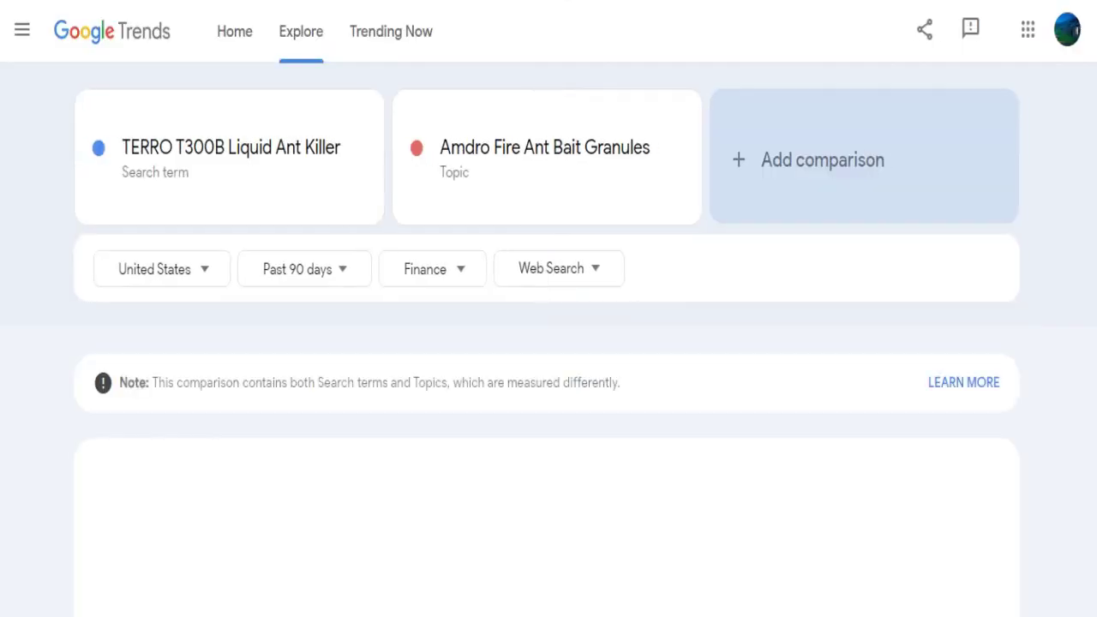
{"action": "scroll", "coordinate": [600, 385], "scroll_direction": "down", "scroll_amount": 4}
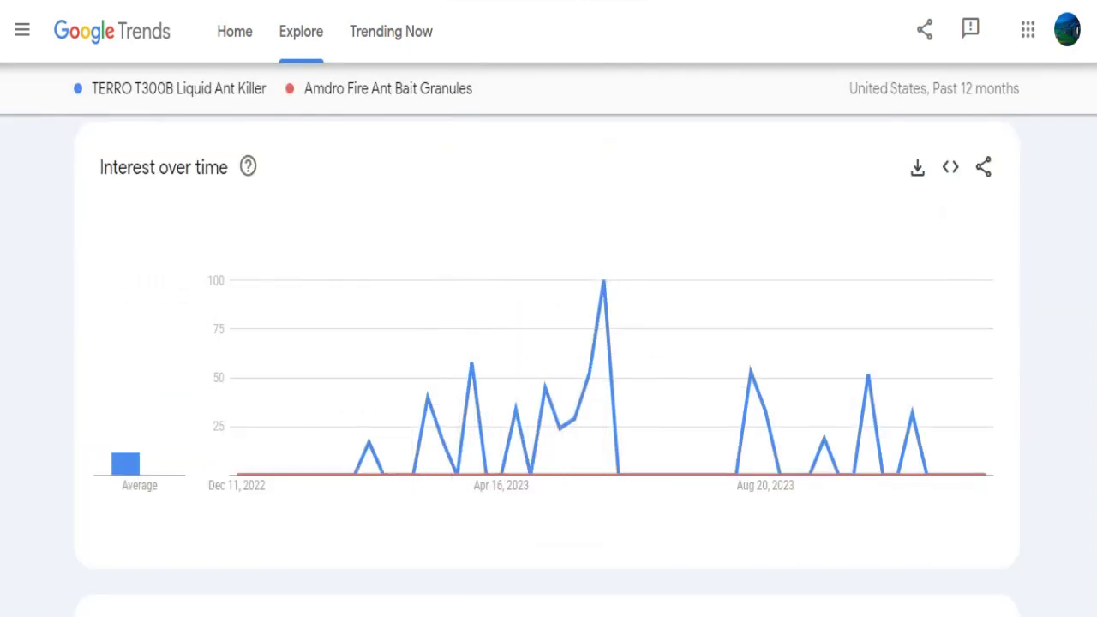
{"action": "scroll", "coordinate": [428, 386], "scroll_direction": "up", "scroll_amount": 4}
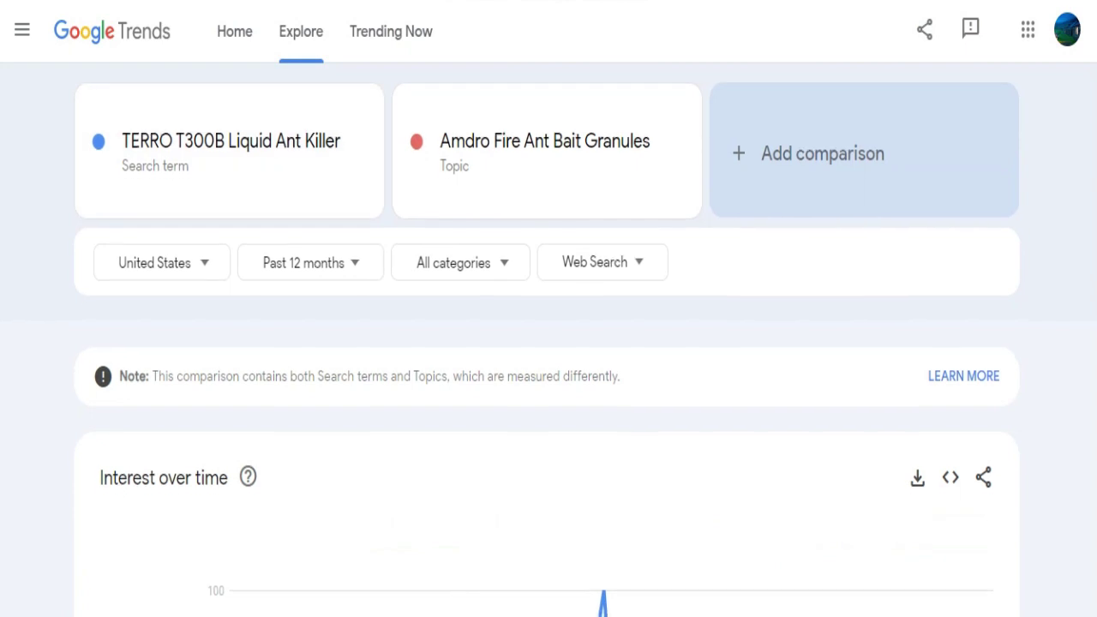
{"action": "scroll", "coordinate": [548, 386], "scroll_direction": "down", "scroll_amount": 4}
{"action": "scroll", "coordinate": [549, 385], "scroll_direction": "up", "scroll_amount": 4}
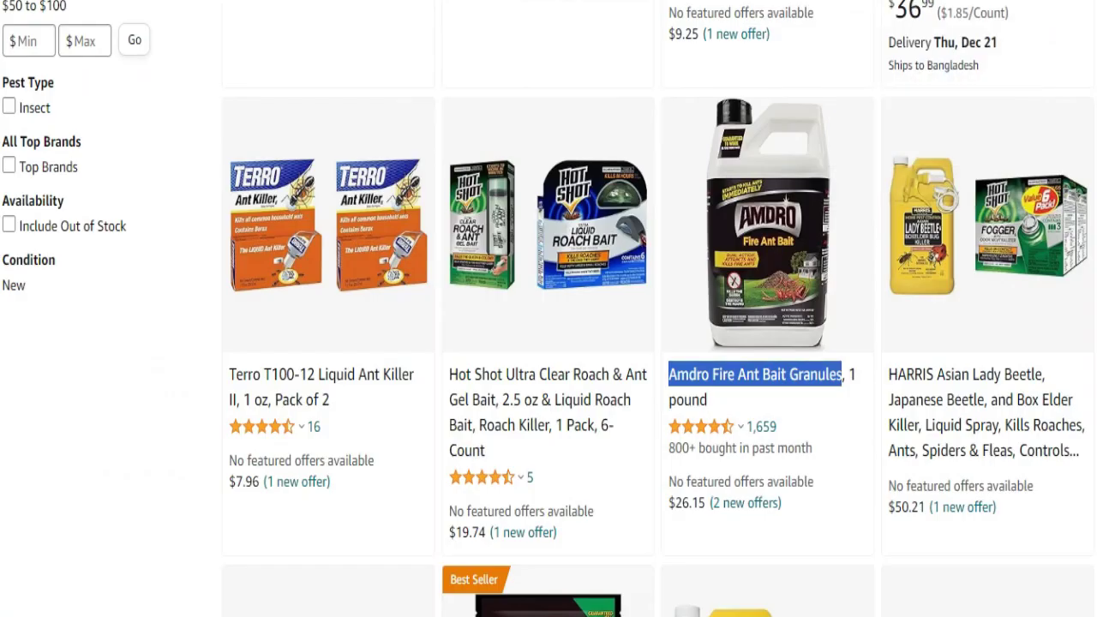
- Add the Ortho Fire Ant Killer Mound product as a comparison next to TERRO and review the chart
{"action": "scroll", "coordinate": [549, 343], "scroll_direction": "down", "scroll_amount": 6}
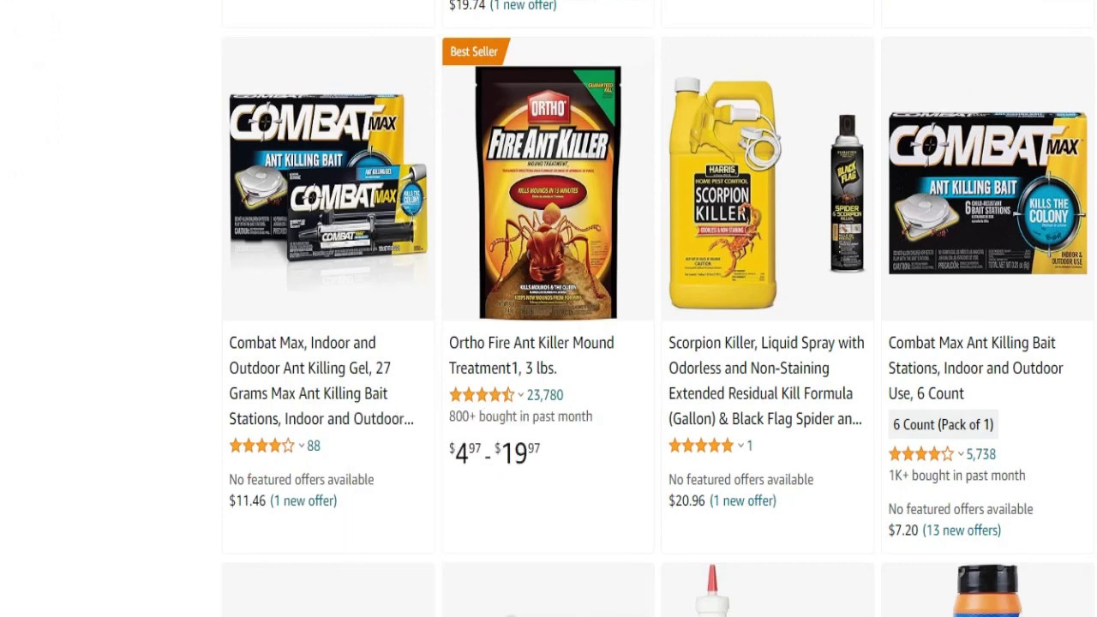
{"action": "left_click_drag", "start_coordinate": [449, 342], "coordinate": [614, 343]}
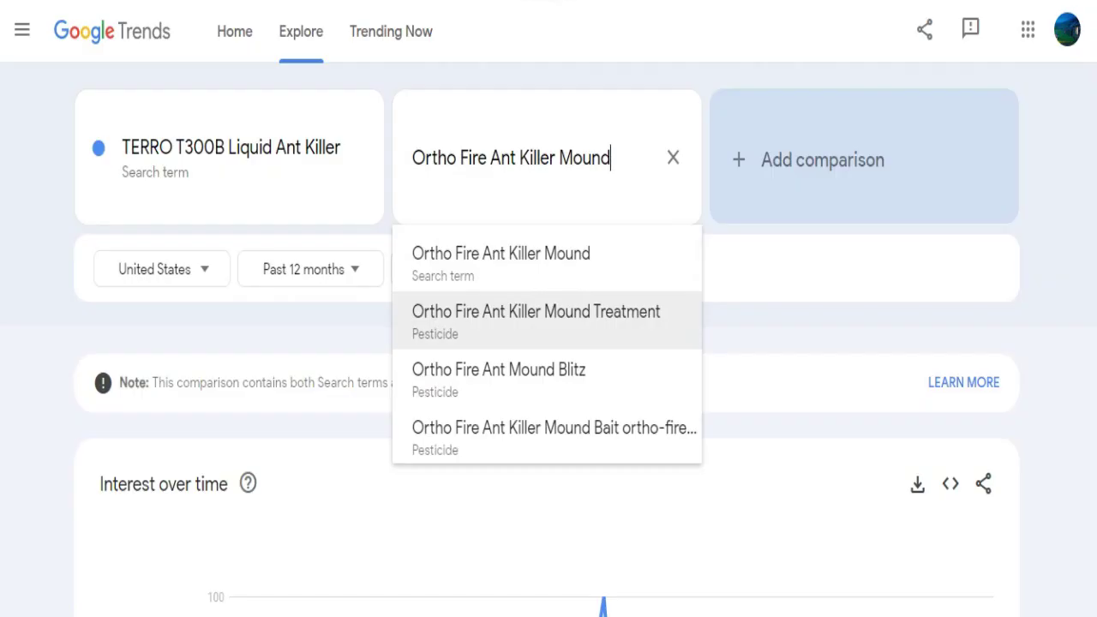
{"action": "left_click", "coordinate": [540, 311]}
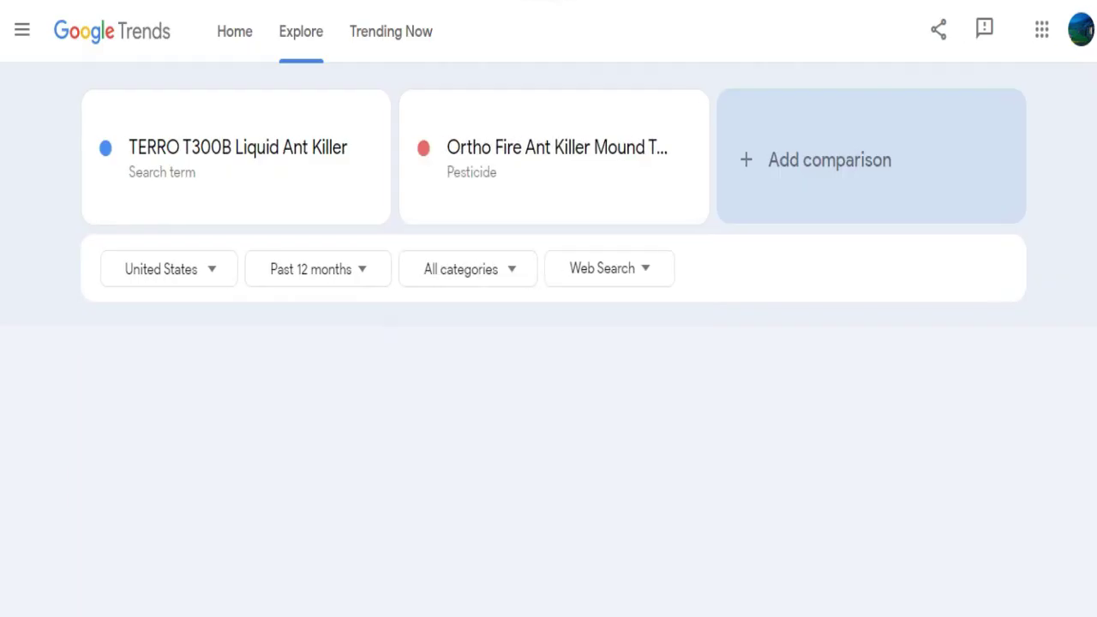
{"action": "scroll", "coordinate": [548, 343], "scroll_direction": "down", "scroll_amount": 3}
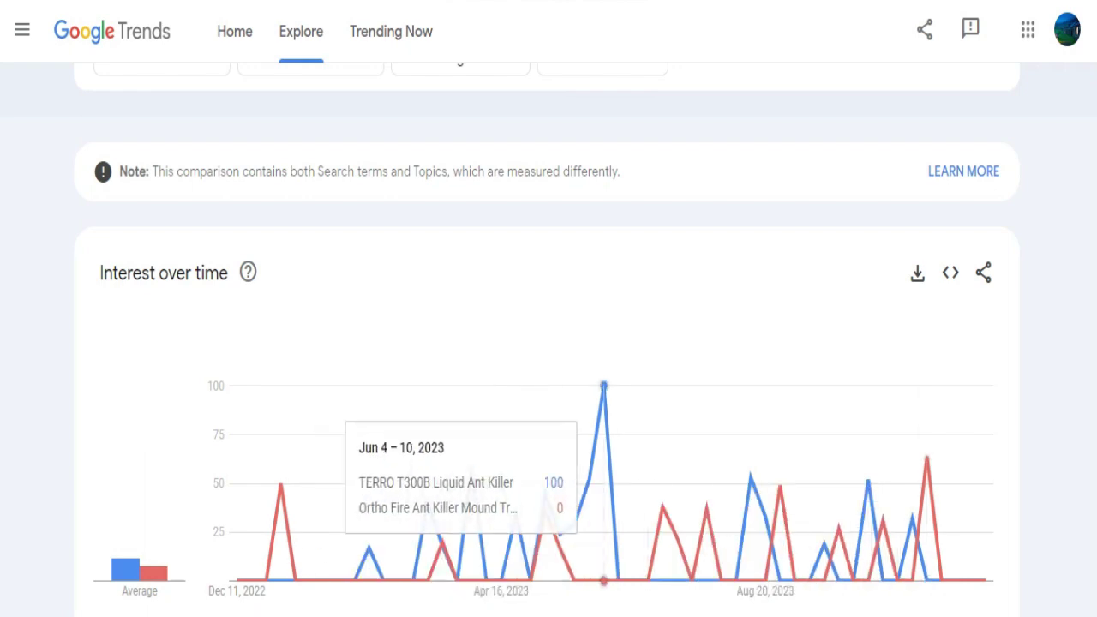
{"action": "scroll", "coordinate": [549, 343], "scroll_direction": "up", "scroll_amount": 3}
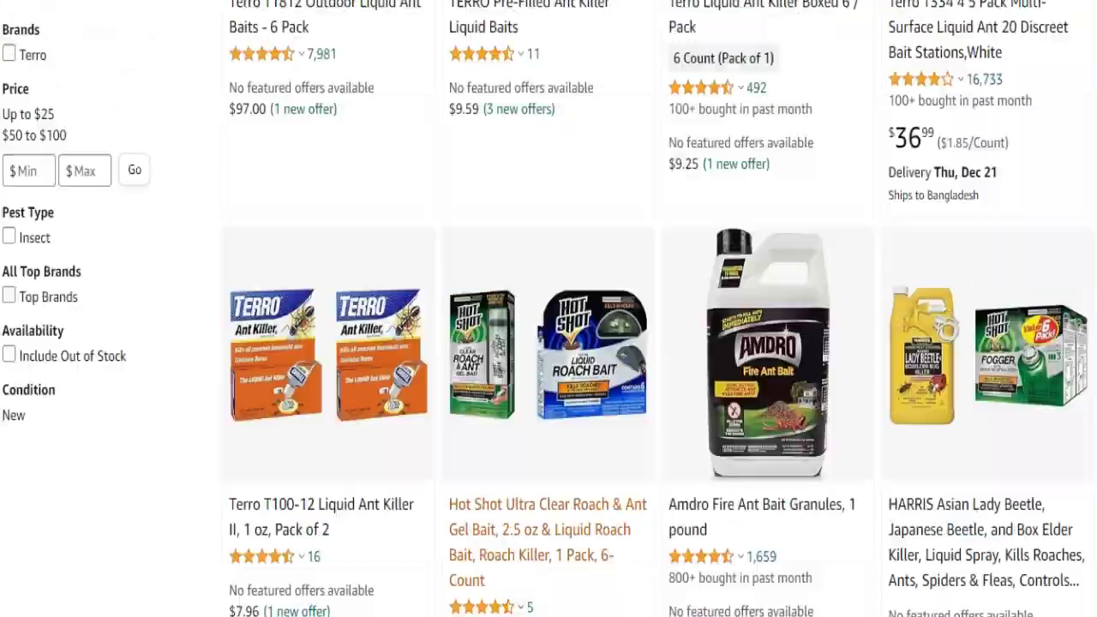
{"action": "scroll", "coordinate": [548, 343], "scroll_direction": "up", "scroll_amount": 6}
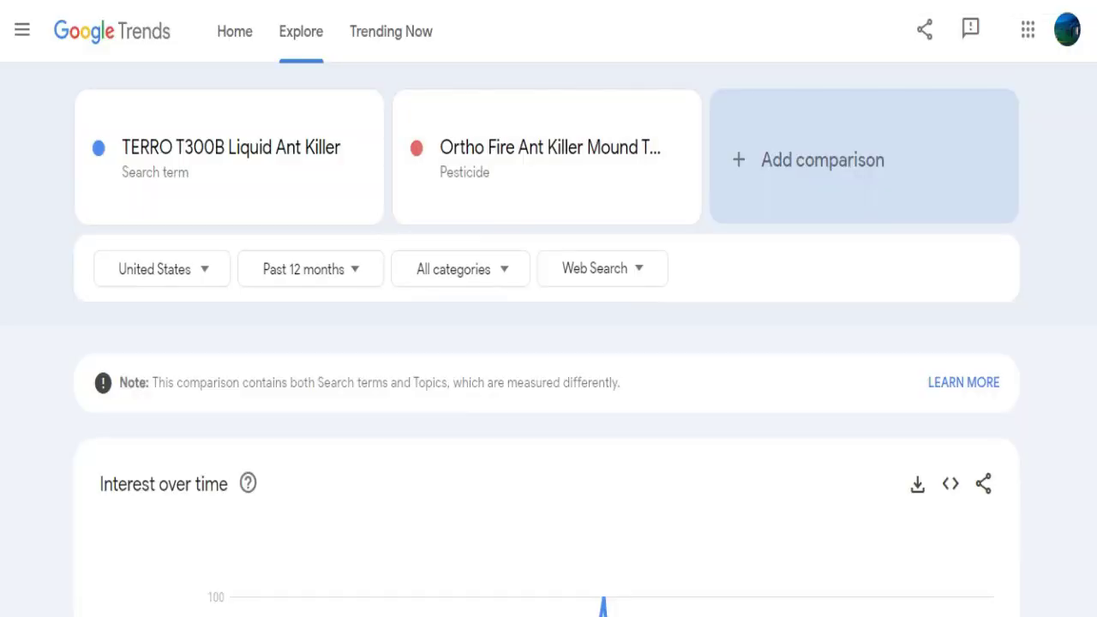
{"action": "scroll", "coordinate": [549, 343], "scroll_direction": "down", "scroll_amount": 5}
{"action": "scroll", "coordinate": [549, 343], "scroll_direction": "down", "scroll_amount": 1}
{"action": "scroll", "coordinate": [548, 343], "scroll_direction": "up", "scroll_amount": 2}
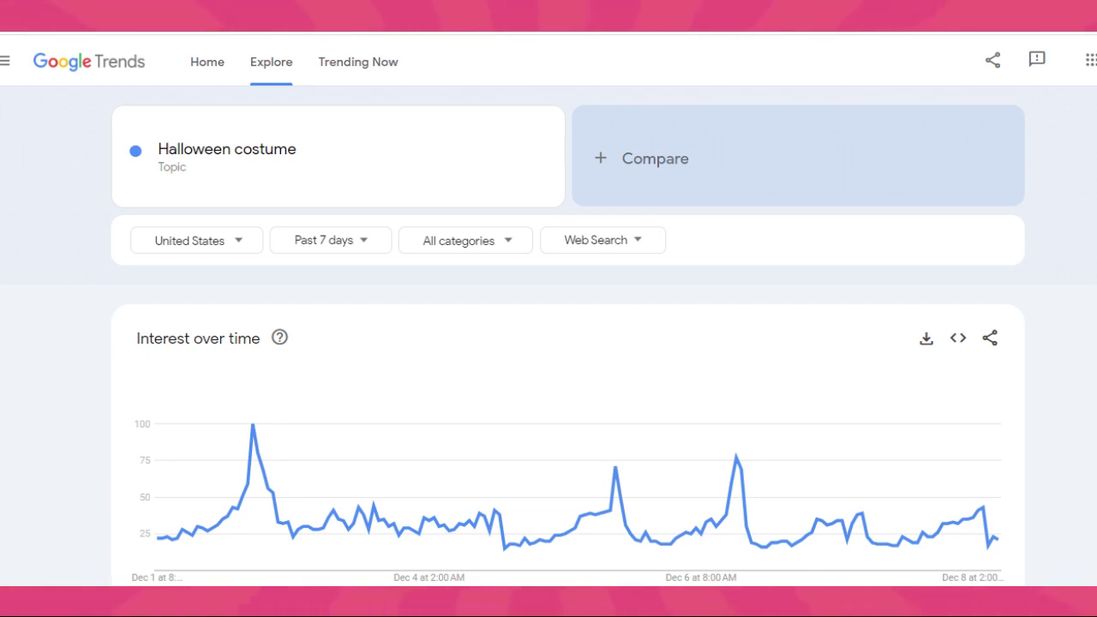
- Select the search query and highlight result titles like The Most Popular Halloween Costumes of 2023
{"action": "left_click_drag", "start_coordinate": [305, 45], "coordinate": [140, 45]}
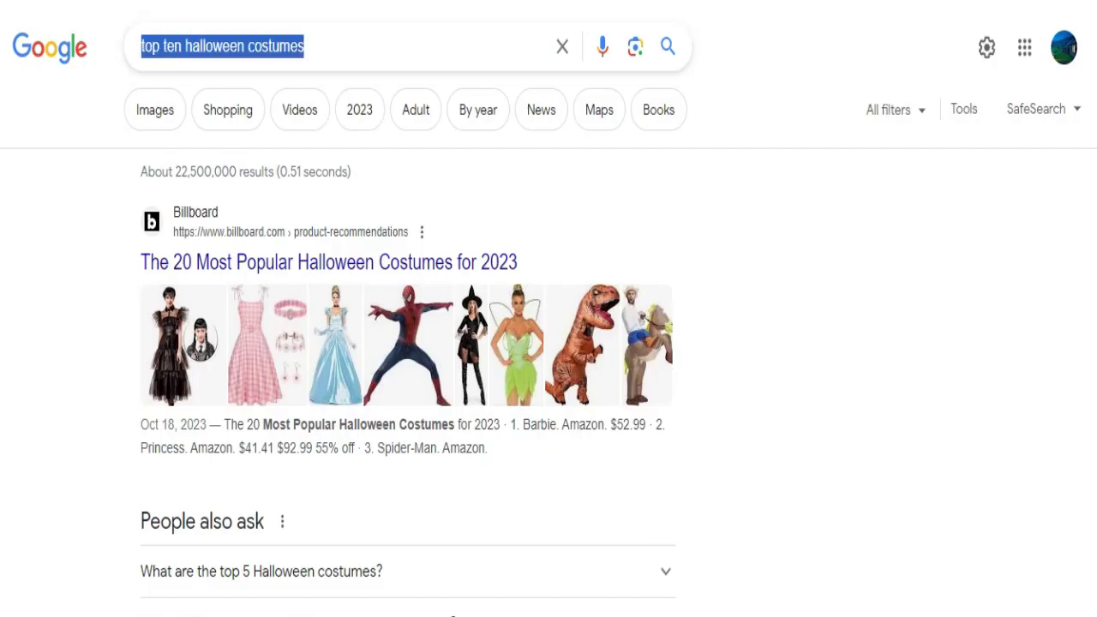
{"action": "scroll", "coordinate": [549, 342], "scroll_direction": "down", "scroll_amount": 10}
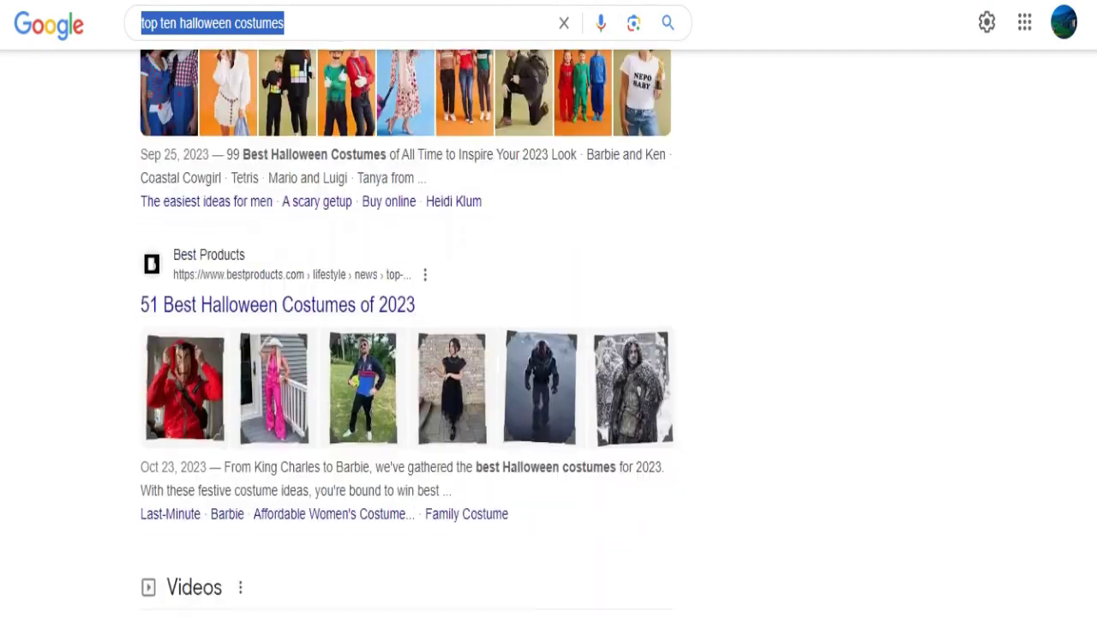
{"action": "scroll", "coordinate": [407, 343], "scroll_direction": "down", "scroll_amount": 10}
{"action": "left_click_drag", "start_coordinate": [139, 348], "coordinate": [515, 348]}
{"action": "scroll", "coordinate": [407, 343], "scroll_direction": "down", "scroll_amount": 5}
{"action": "left_click_drag", "start_coordinate": [140, 235], "coordinate": [501, 235]}
{"action": "scroll", "coordinate": [407, 342], "scroll_direction": "down", "scroll_amount": 5}
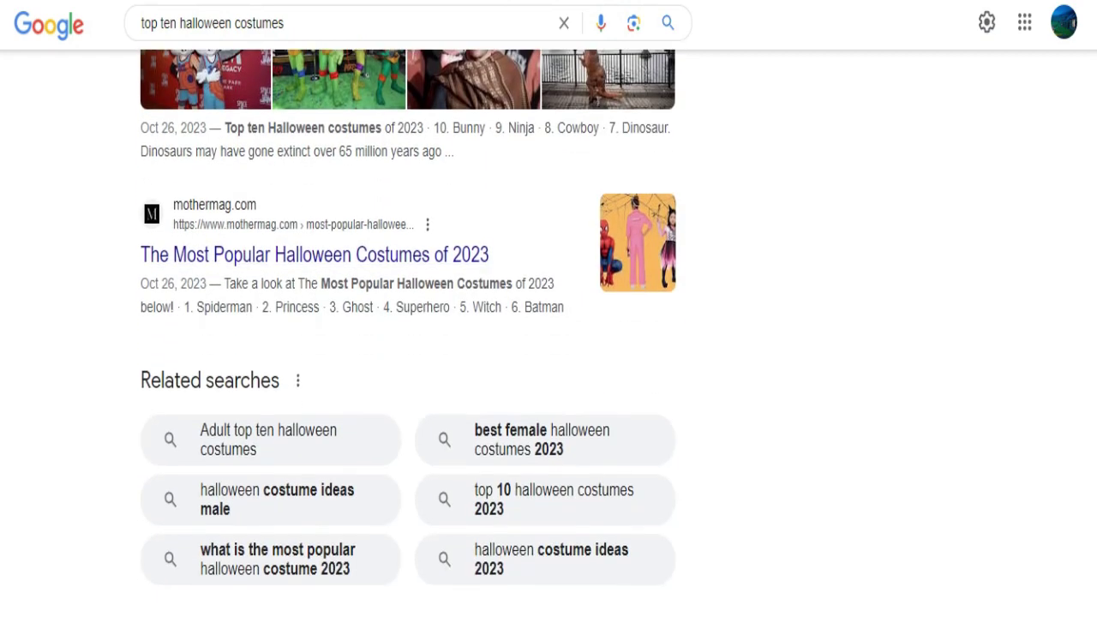
{"action": "left_click_drag", "start_coordinate": [139, 254], "coordinate": [490, 255]}
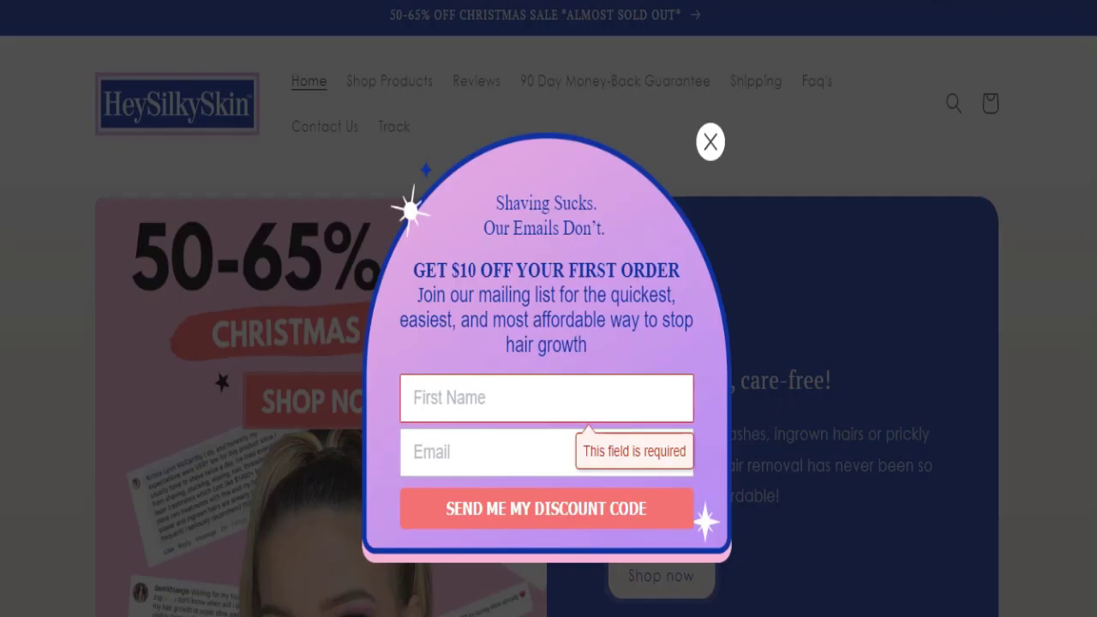
- Dismiss the email signup popup and open the Laser Hair Removal Handset product page from Most Popular
{"action": "key", "text": "Escape"}
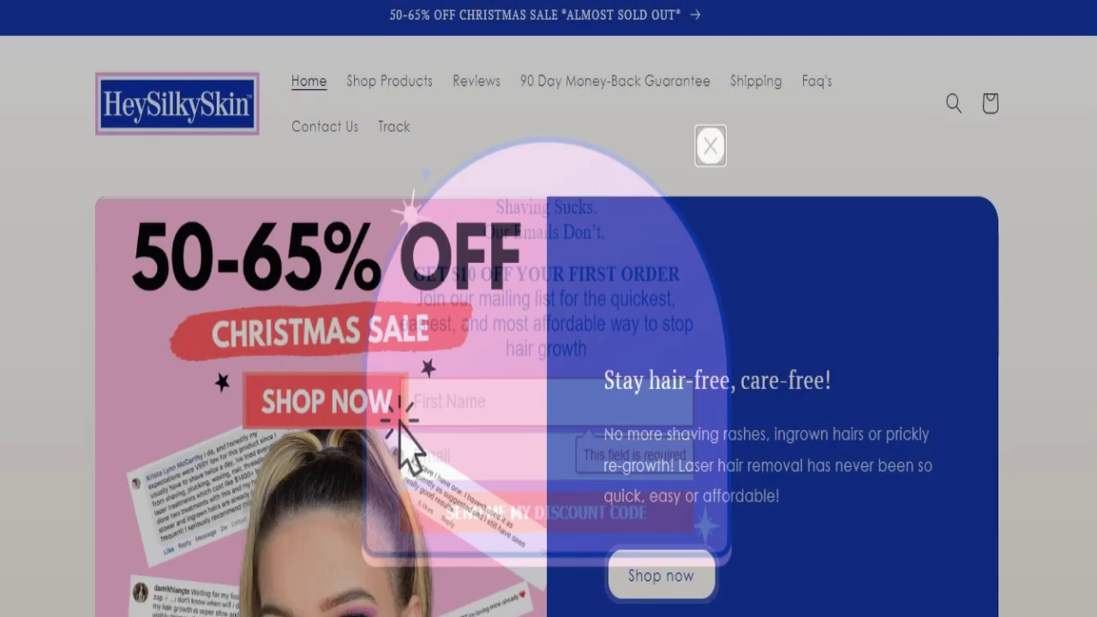
{"action": "scroll", "coordinate": [549, 309], "scroll_direction": "down", "scroll_amount": 6}
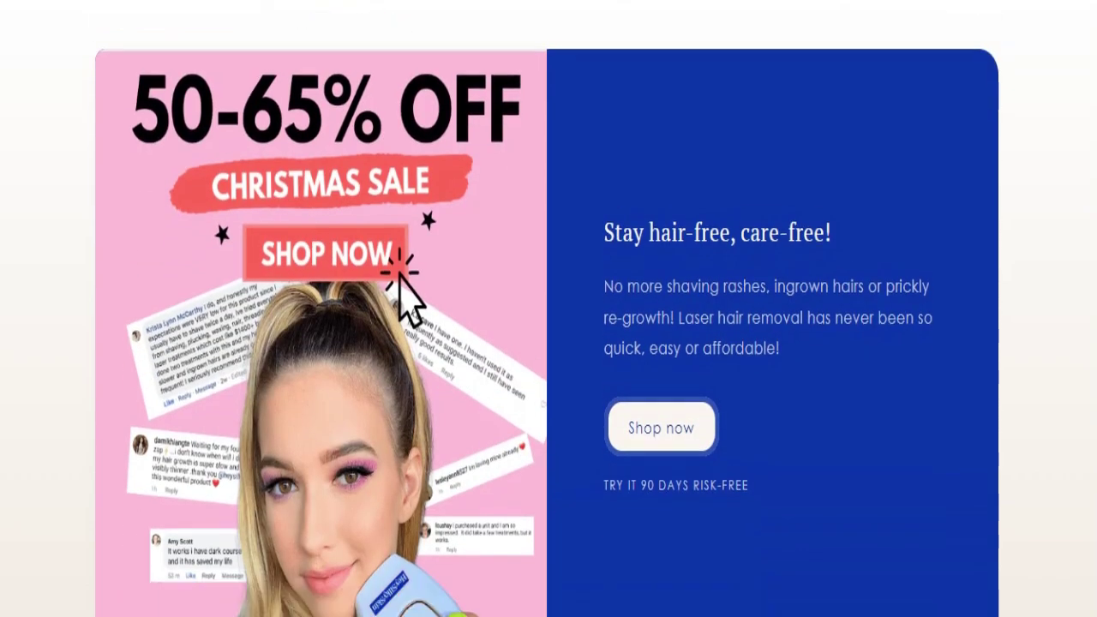
{"action": "scroll", "coordinate": [196, 343], "scroll_direction": "down", "scroll_amount": 2}
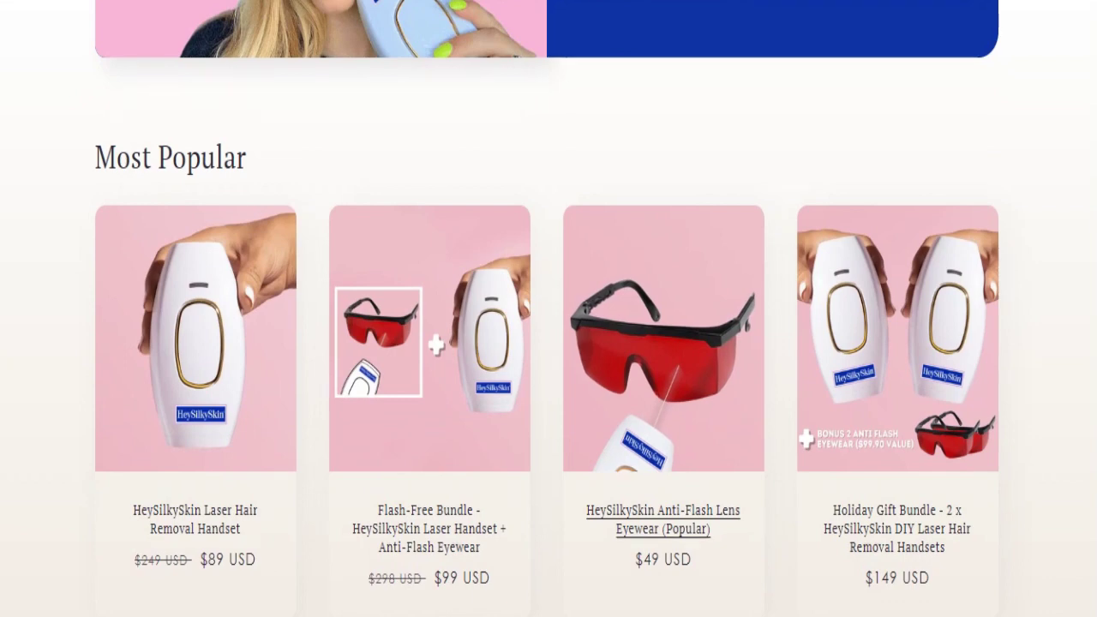
{"action": "left_click", "coordinate": [663, 343]}
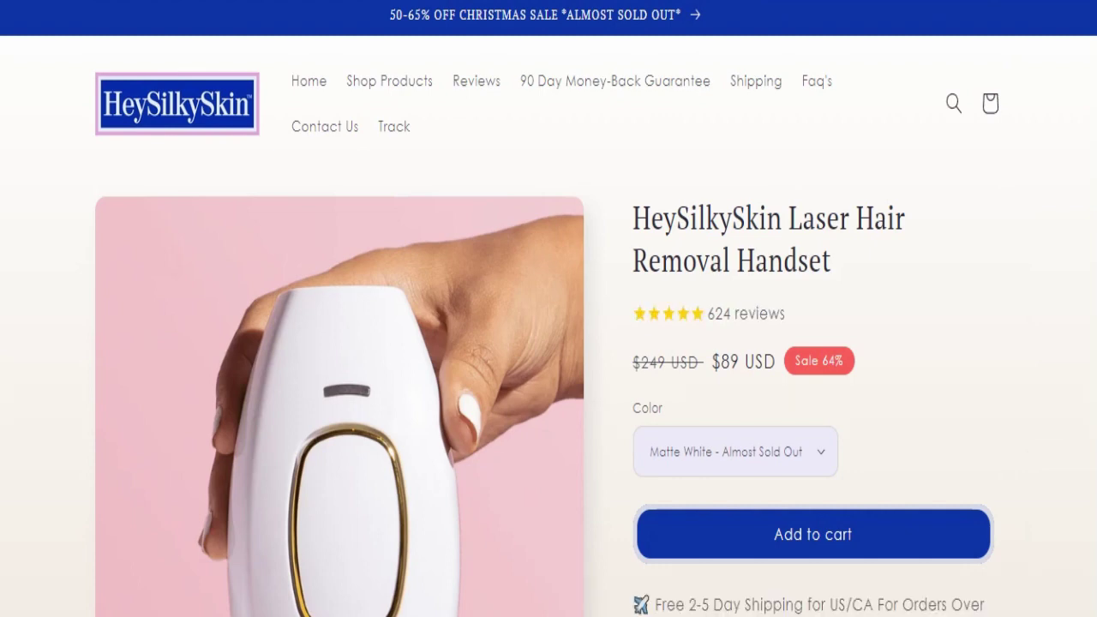
- Scroll through the Laser Hair Removal Handset page's features, FAQ and customer reviews, then back up
{"action": "scroll", "coordinate": [548, 343], "scroll_direction": "down", "scroll_amount": 5}
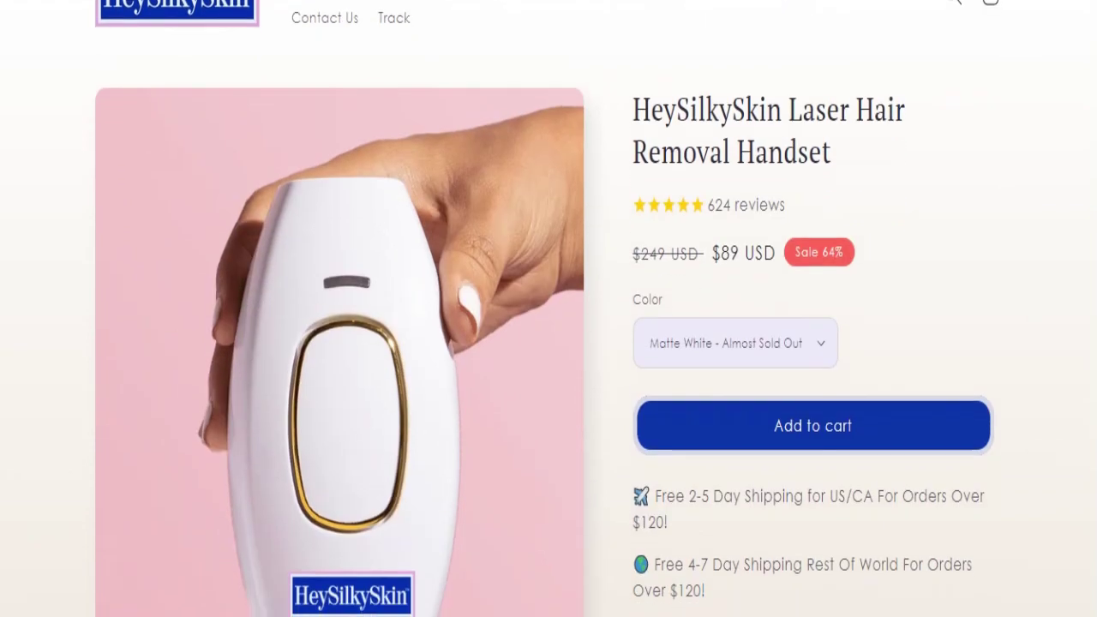
{"action": "scroll", "coordinate": [813, 309], "scroll_direction": "down", "scroll_amount": 1}
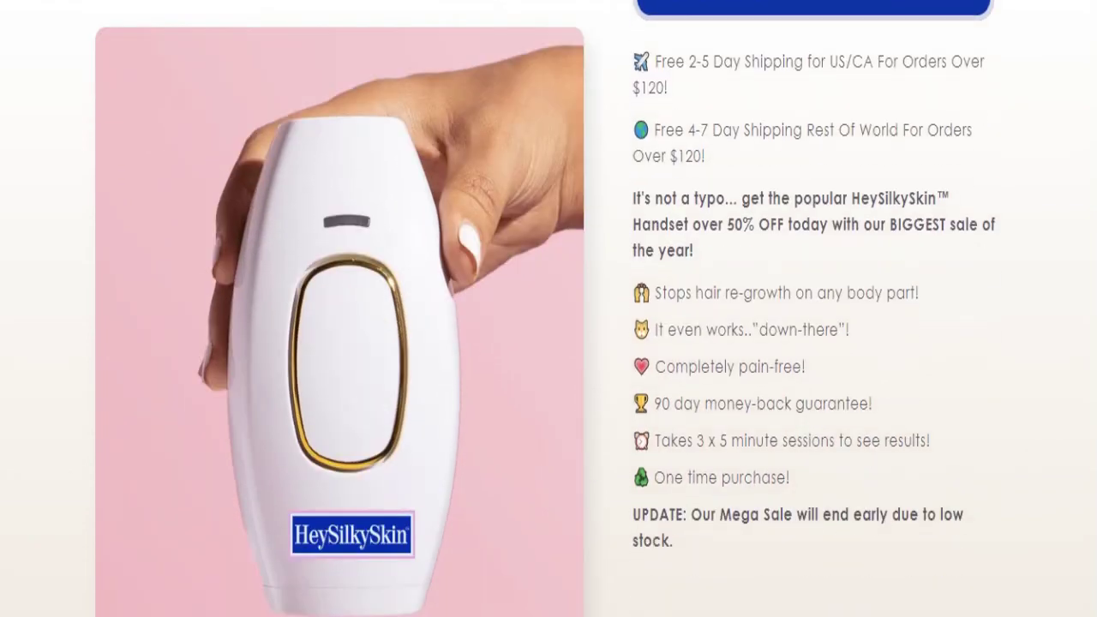
{"action": "scroll", "coordinate": [812, 309], "scroll_direction": "down", "scroll_amount": 1}
{"action": "scroll", "coordinate": [813, 308], "scroll_direction": "down", "scroll_amount": 1}
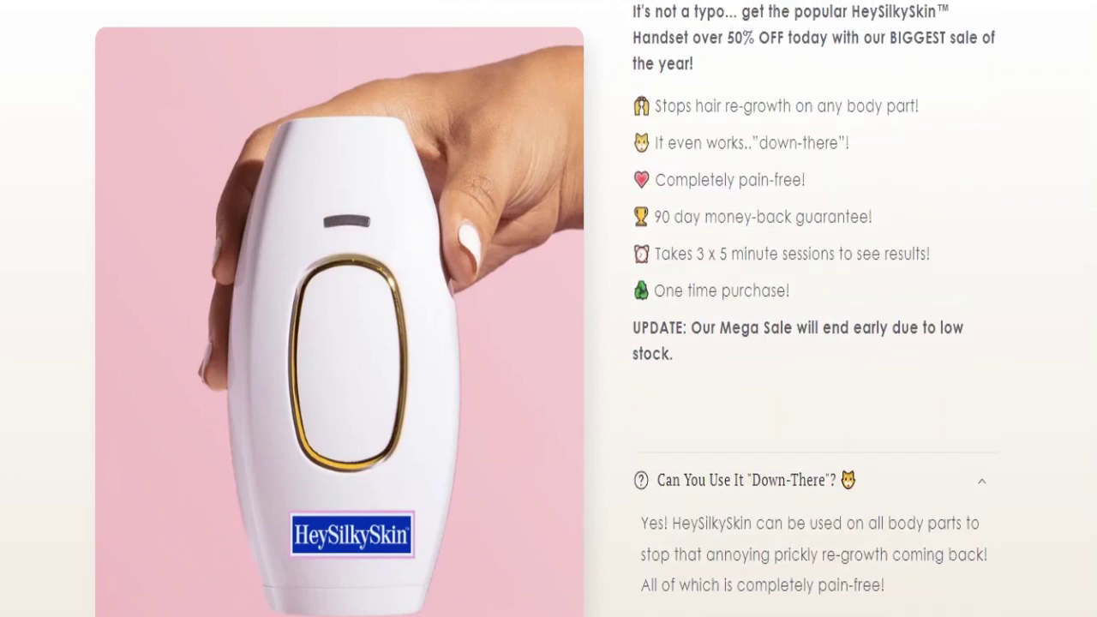
{"action": "scroll", "coordinate": [813, 309], "scroll_direction": "down", "scroll_amount": 4}
{"action": "scroll", "coordinate": [549, 309], "scroll_direction": "down", "scroll_amount": 4}
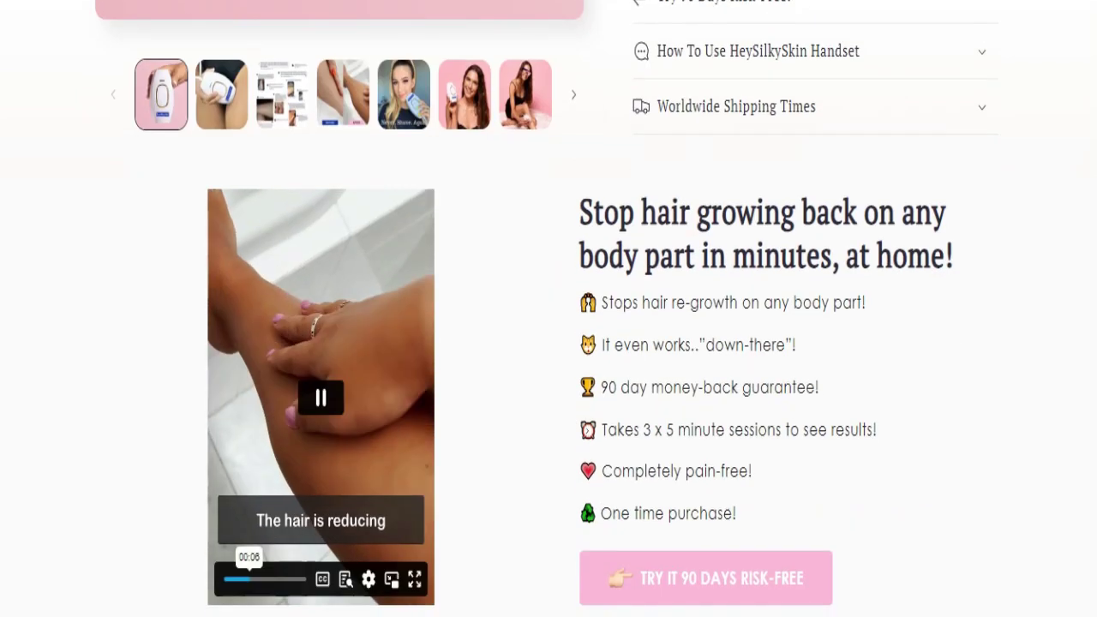
{"action": "scroll", "coordinate": [549, 308], "scroll_direction": "down", "scroll_amount": 2}
{"action": "scroll", "coordinate": [549, 309], "scroll_direction": "down", "scroll_amount": 10}
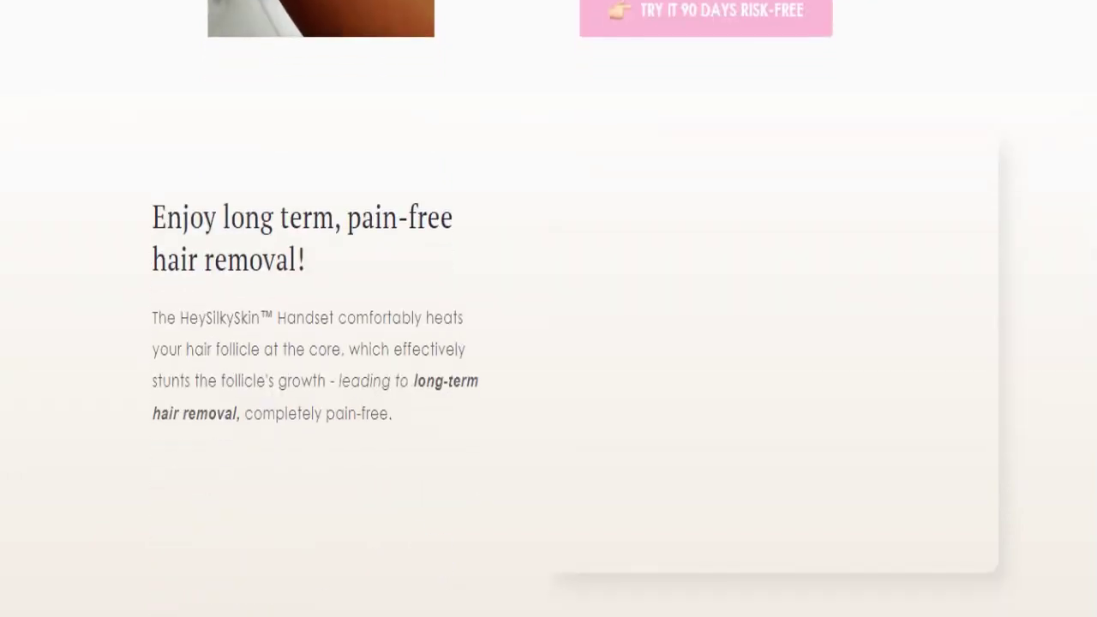
{"action": "scroll", "coordinate": [549, 308], "scroll_direction": "down", "scroll_amount": 4}
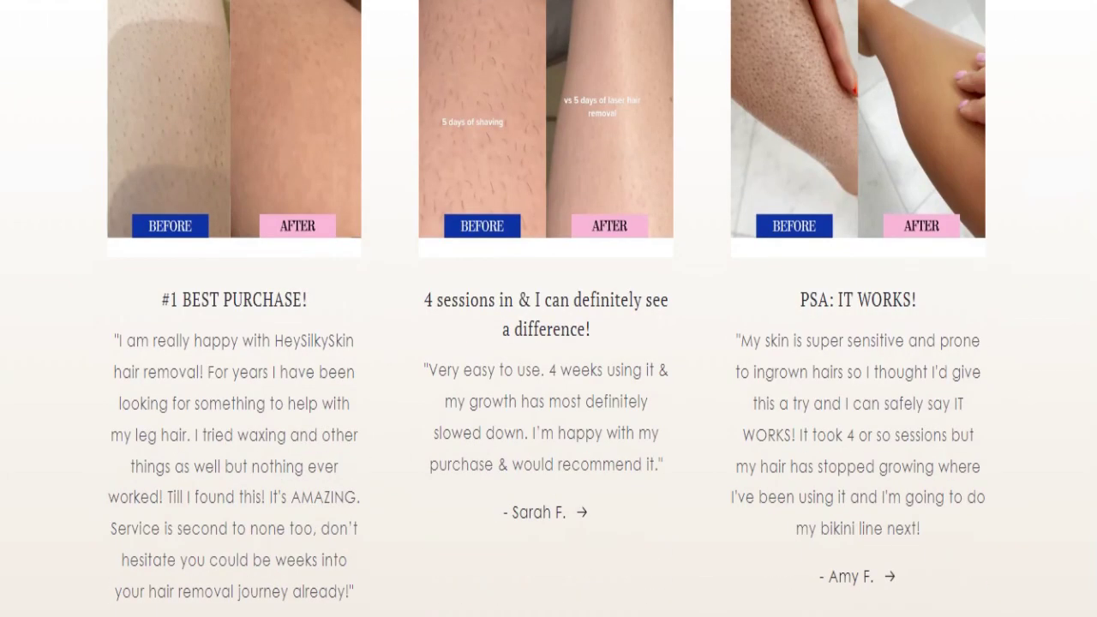
{"action": "scroll", "coordinate": [548, 308], "scroll_direction": "up", "scroll_amount": 20}
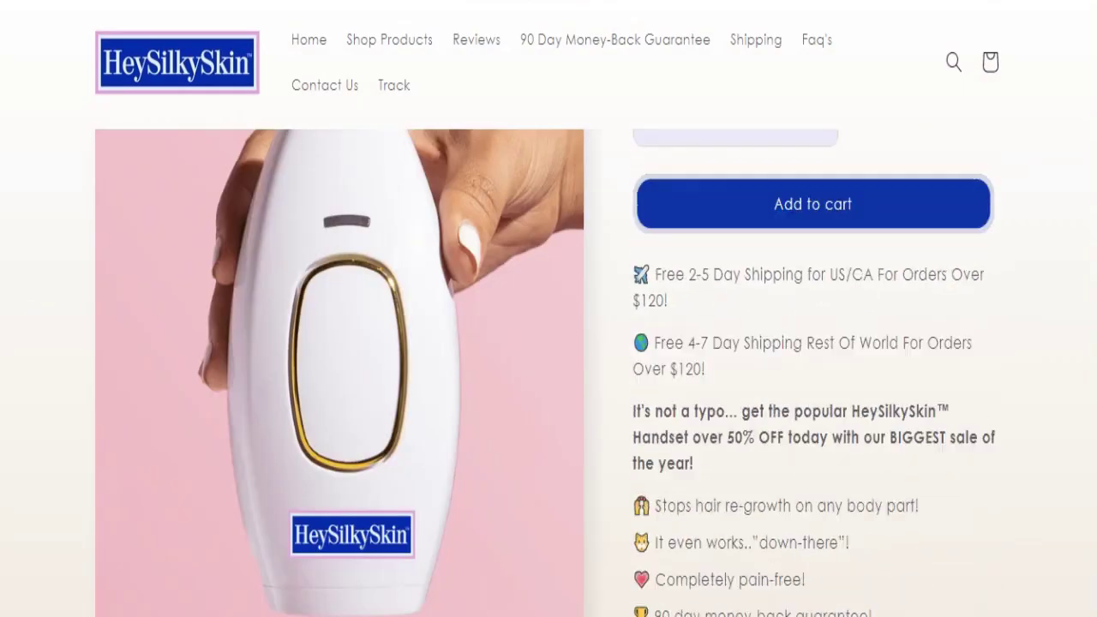
{"action": "scroll", "coordinate": [549, 308], "scroll_direction": "up", "scroll_amount": 5}
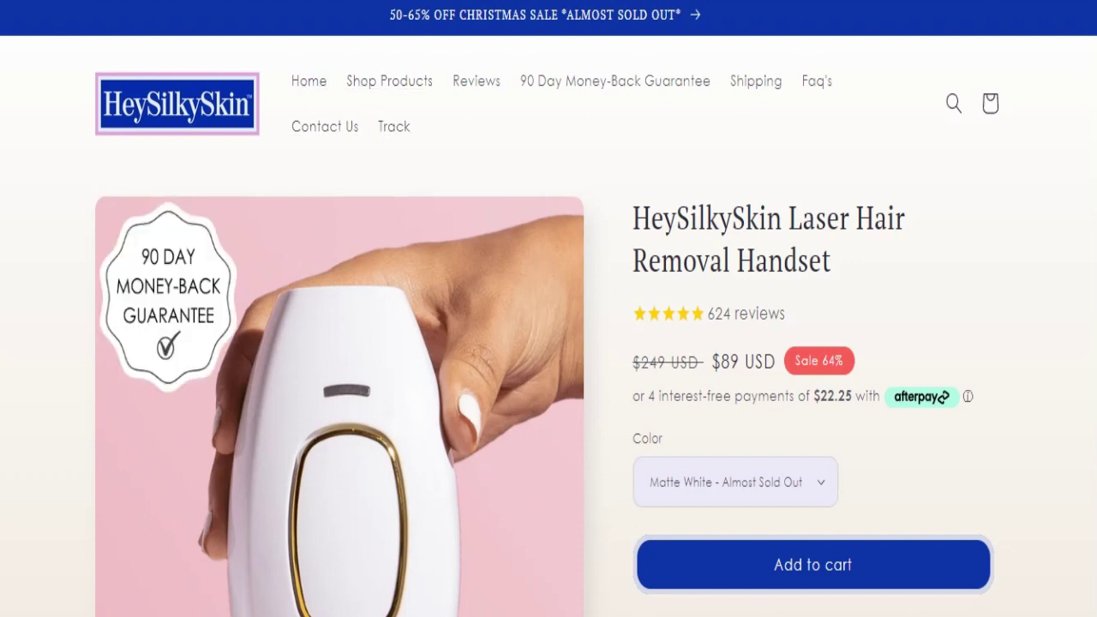
{"action": "scroll", "coordinate": [548, 309], "scroll_direction": "down", "scroll_amount": 3}
{"action": "scroll", "coordinate": [549, 308], "scroll_direction": "up", "scroll_amount": 2}
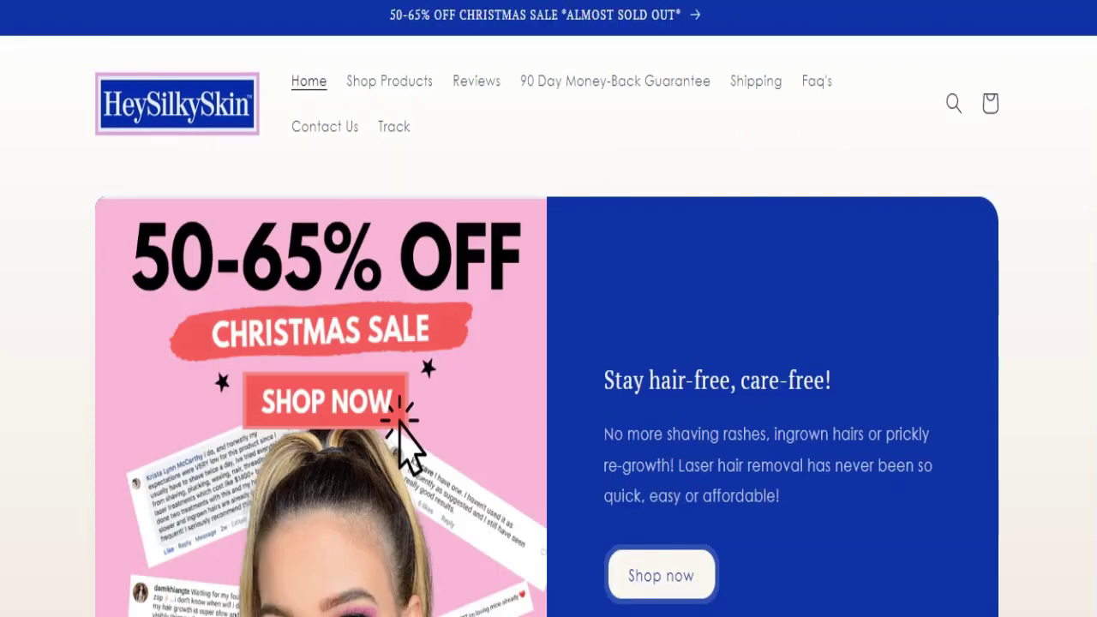
- Open the $49 Anti-Flash Lens Eyewear page and read its description down to the 90-day risk-free guarantee
{"action": "scroll", "coordinate": [548, 309], "scroll_direction": "down", "scroll_amount": 10}
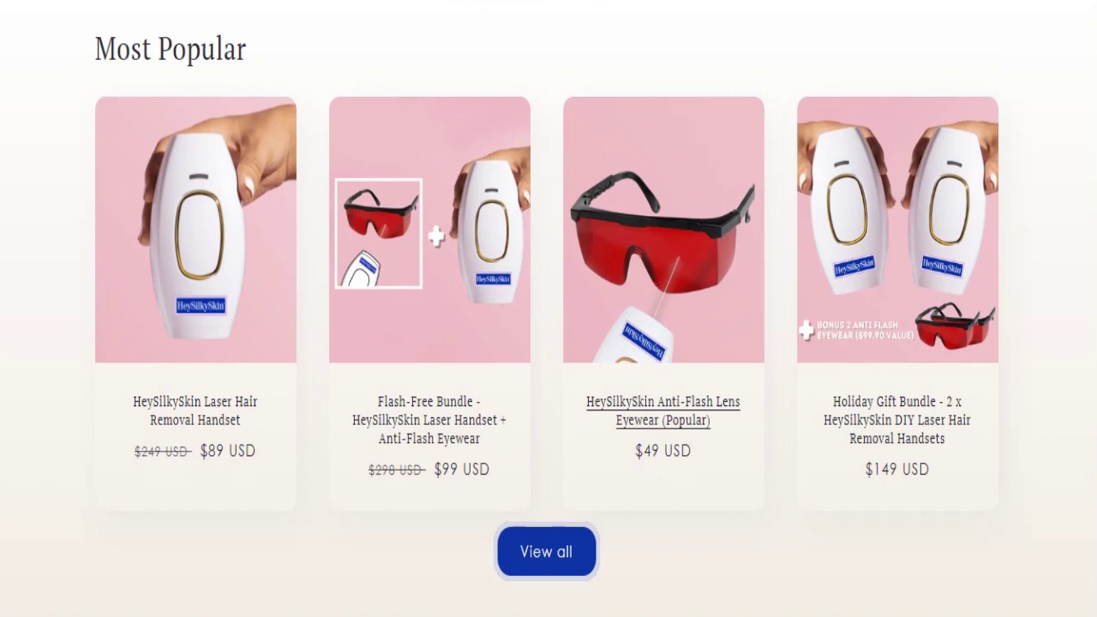
{"action": "left_click", "coordinate": [662, 257]}
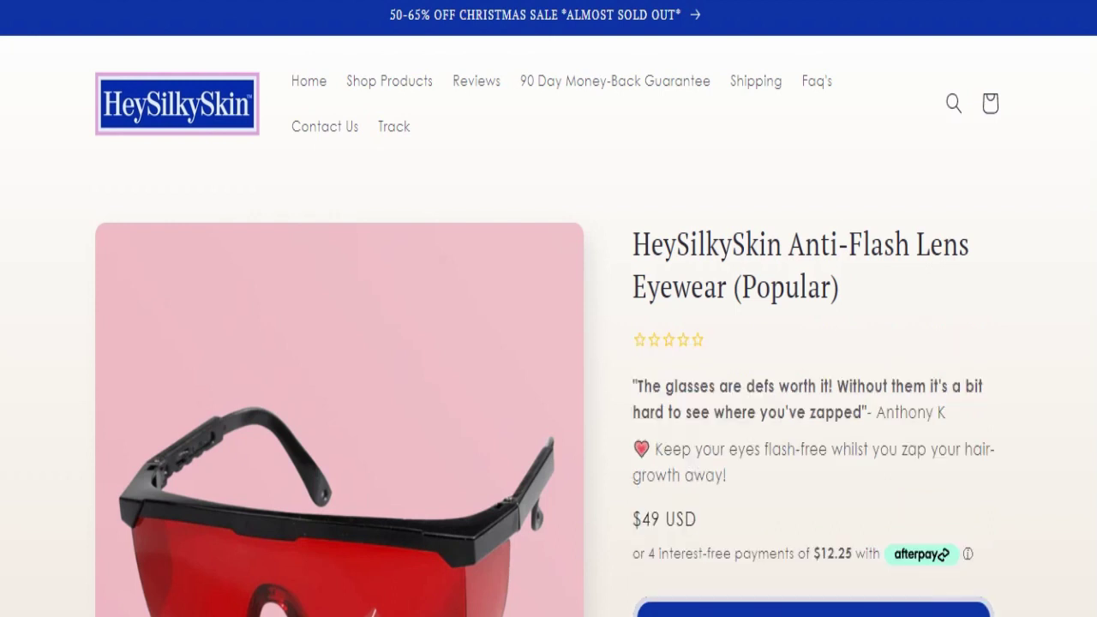
{"action": "scroll", "coordinate": [549, 308], "scroll_direction": "down", "scroll_amount": 6}
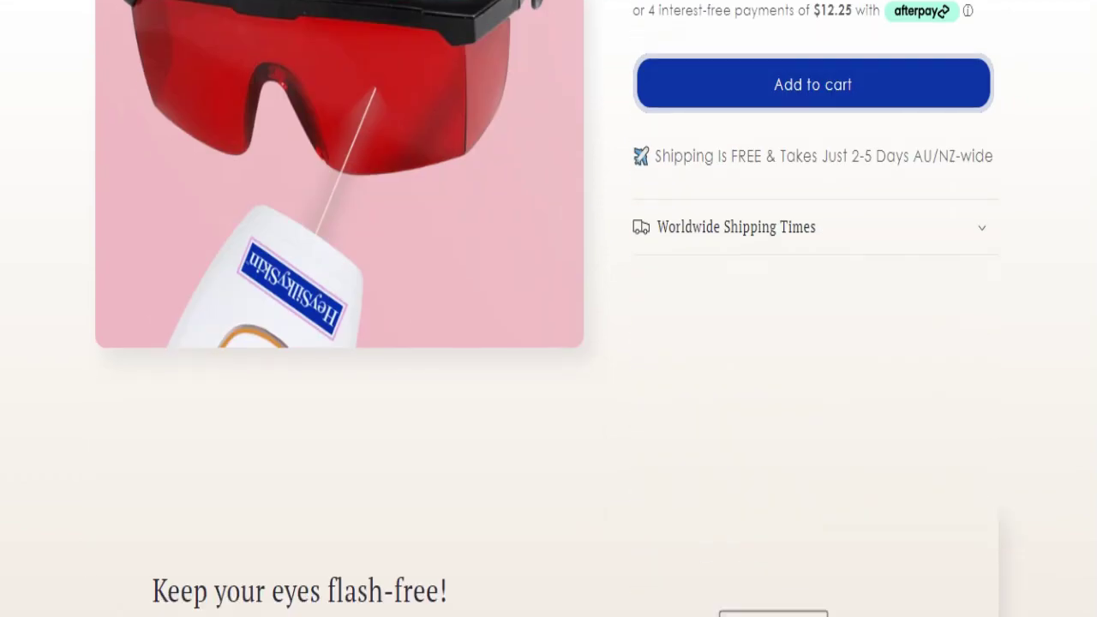
{"action": "scroll", "coordinate": [548, 308], "scroll_direction": "down", "scroll_amount": 10}
{"action": "scroll", "coordinate": [549, 309], "scroll_direction": "up", "scroll_amount": 2}
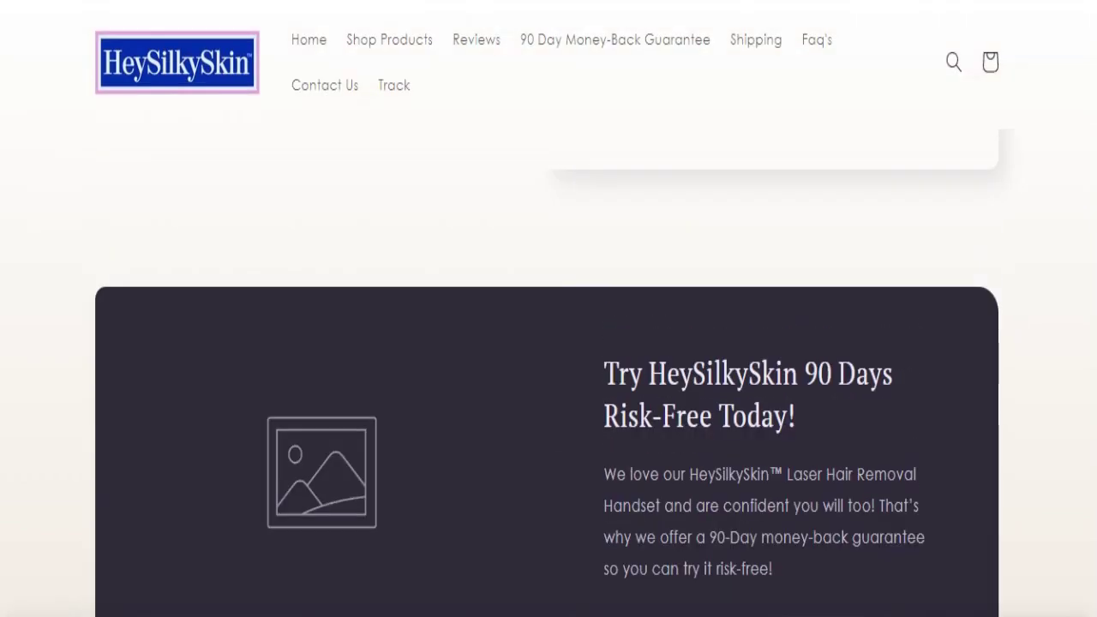
{"action": "scroll", "coordinate": [548, 309], "scroll_direction": "up", "scroll_amount": 4}
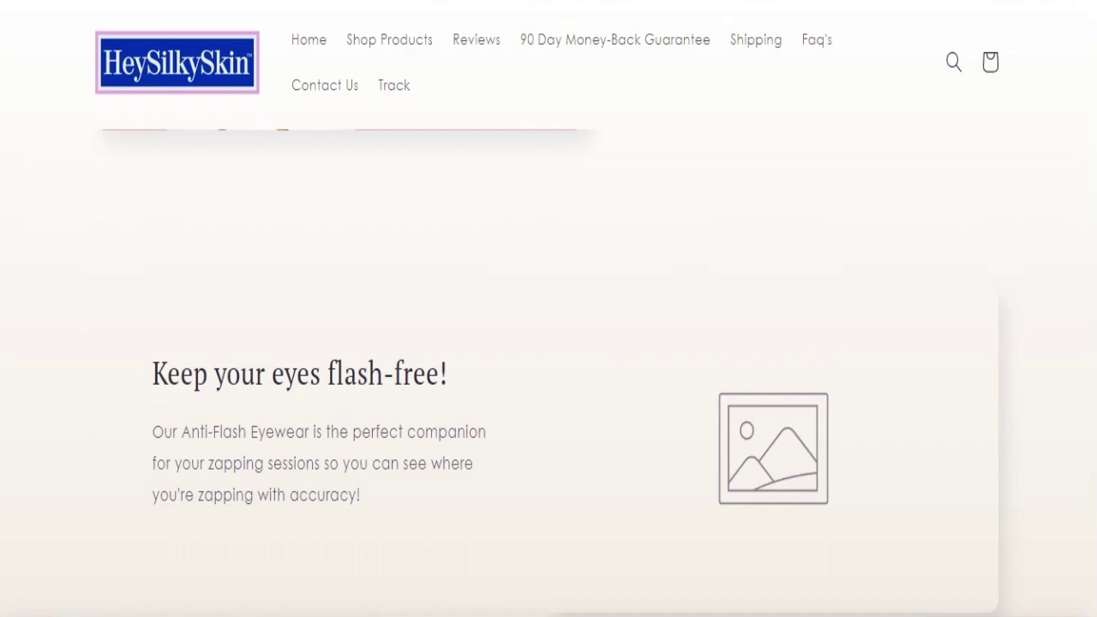
{"action": "scroll", "coordinate": [549, 309], "scroll_direction": "down", "scroll_amount": 11}
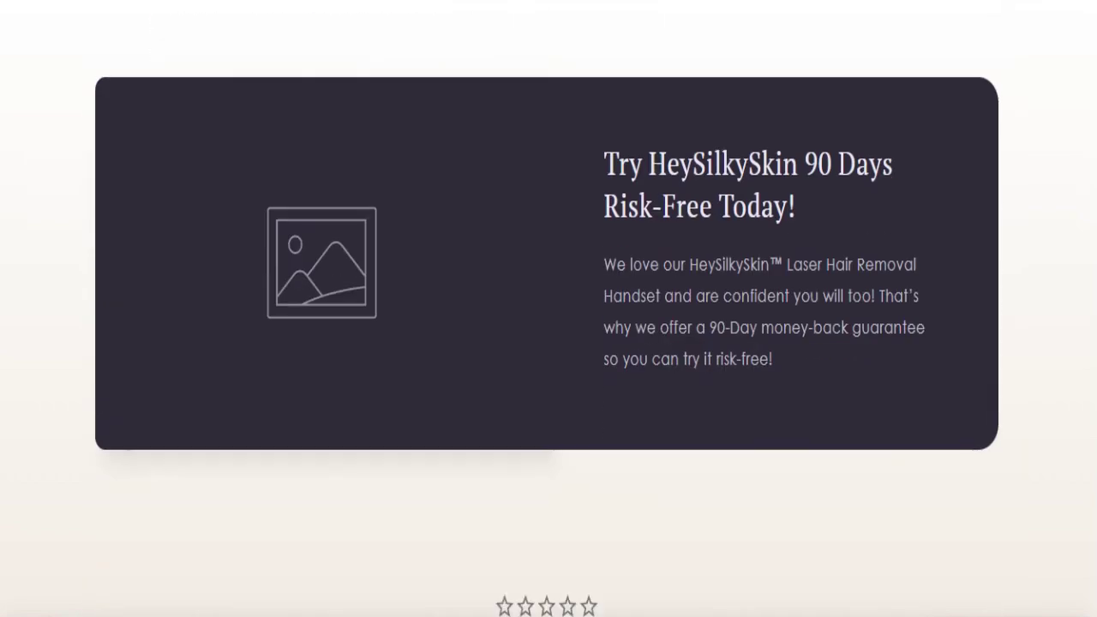